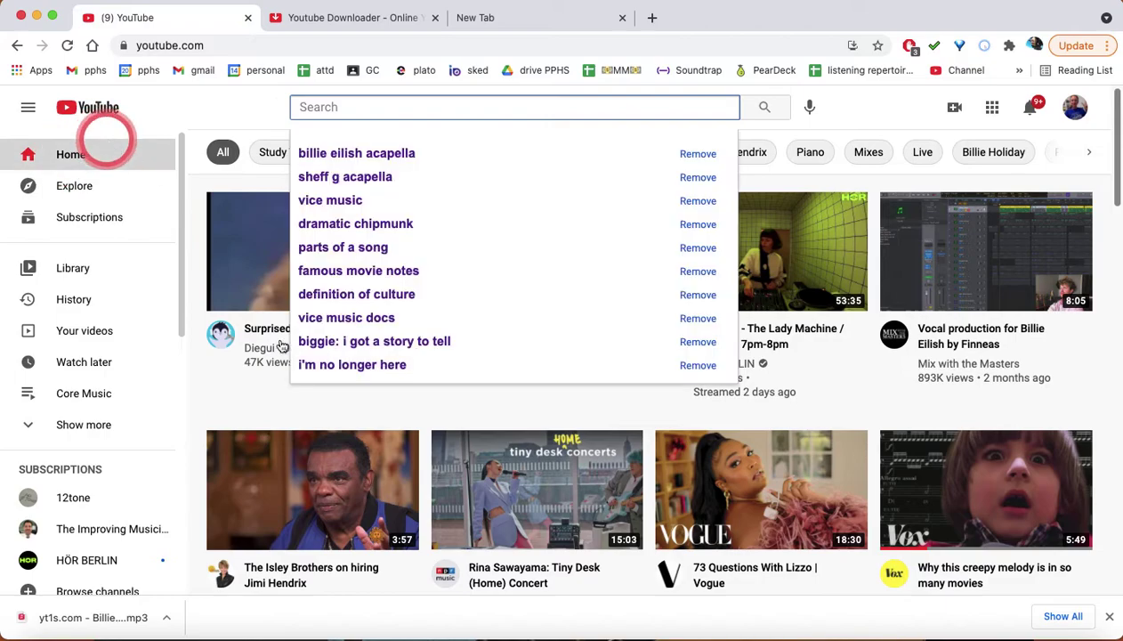
Search YouTube for "michael jackson smooth criminal acapella"
click(259, 113)
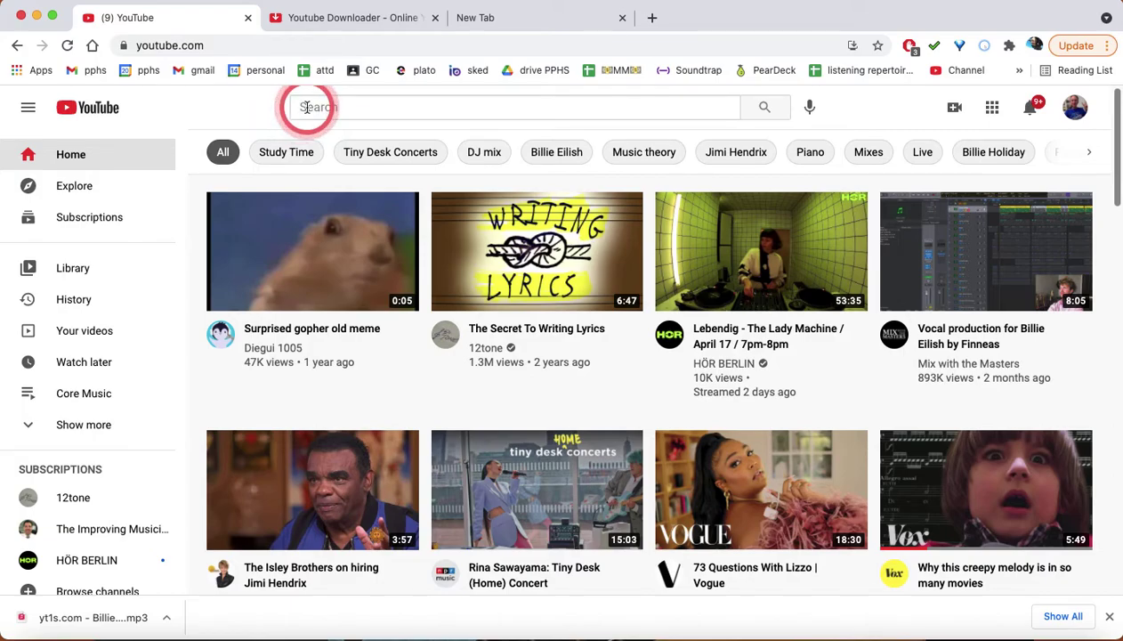
click(306, 107)
text(michael jack)
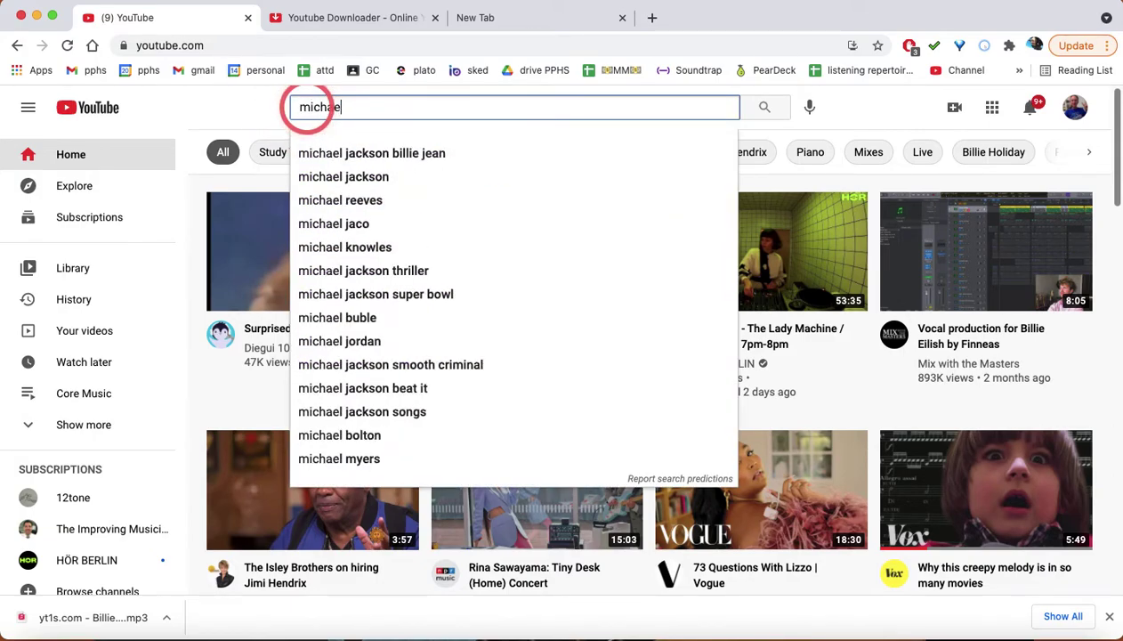
text(son )
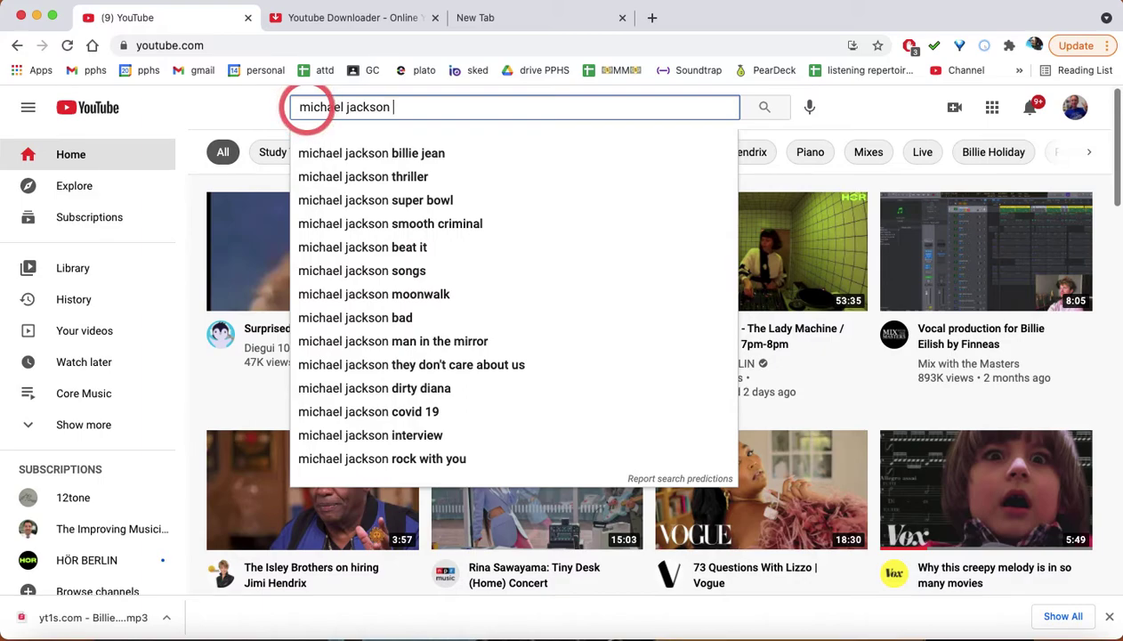
text(smooth criminal )
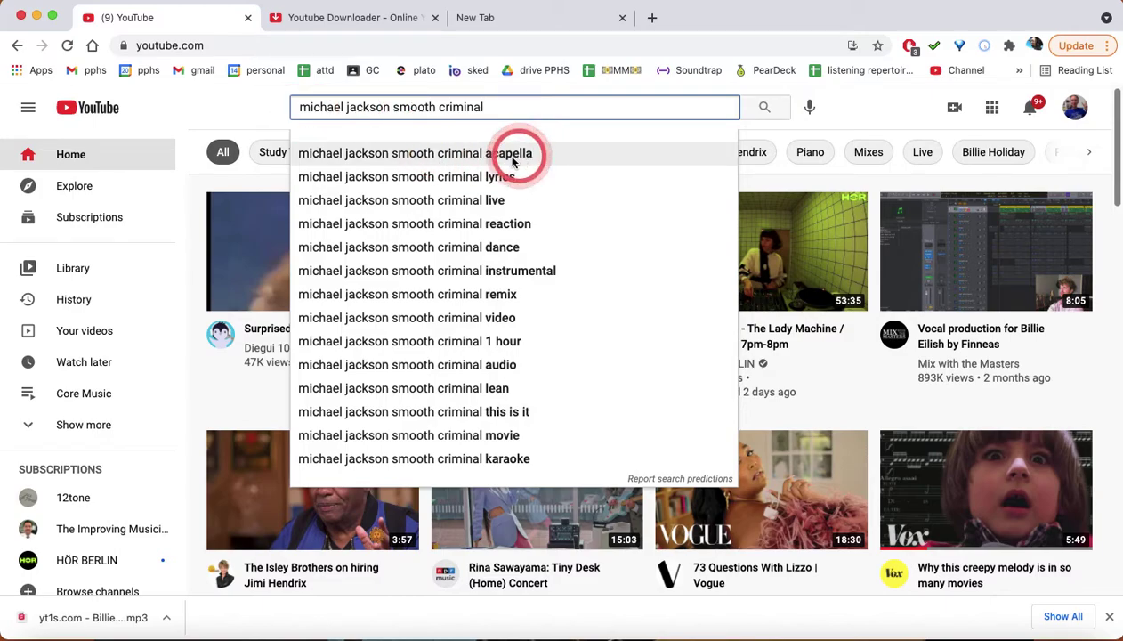
text(aca)
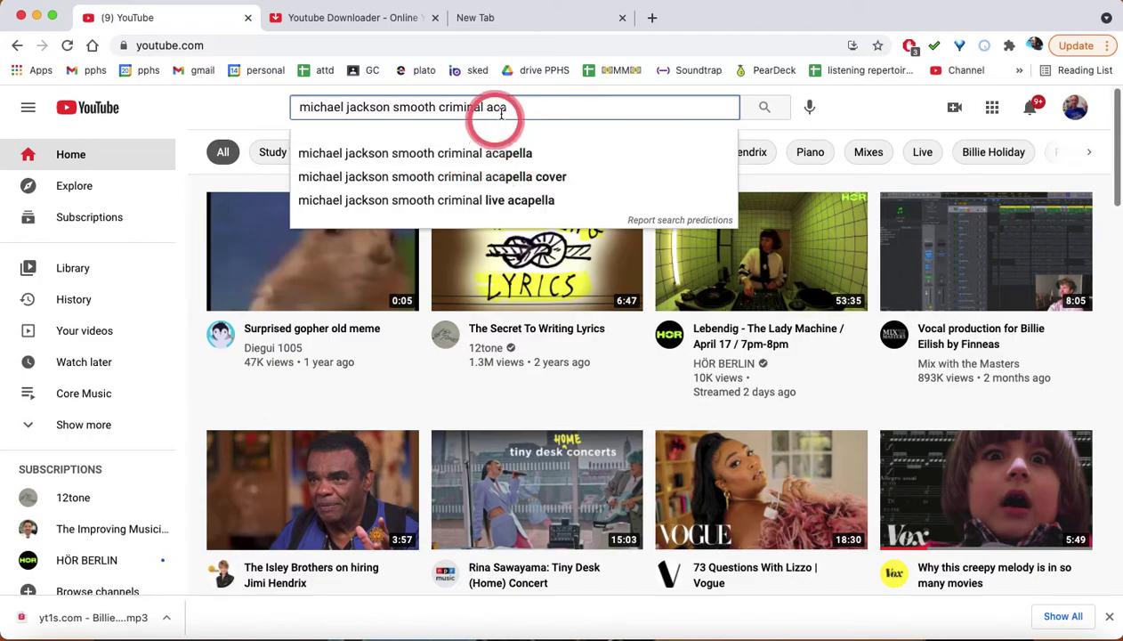
click(513, 162)
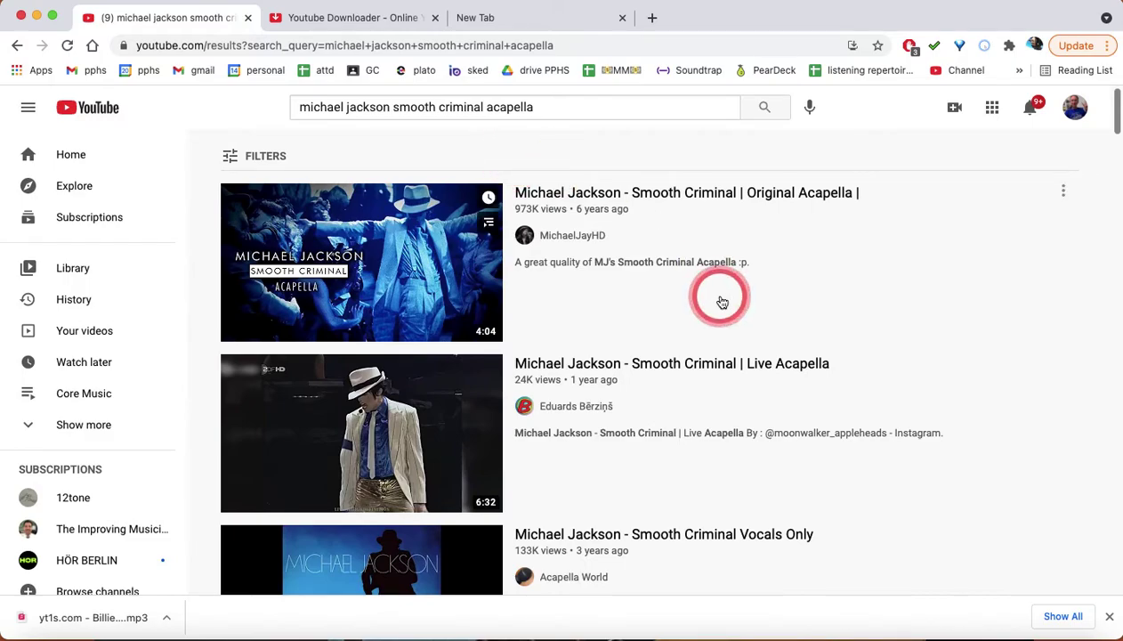
Open the video "Michael Jackson - Smooth Criminal | Original Acapella |", listen to a passage near its start and pause it
scroll(722, 301, down, 2)
scroll(722, 300, up, 2)
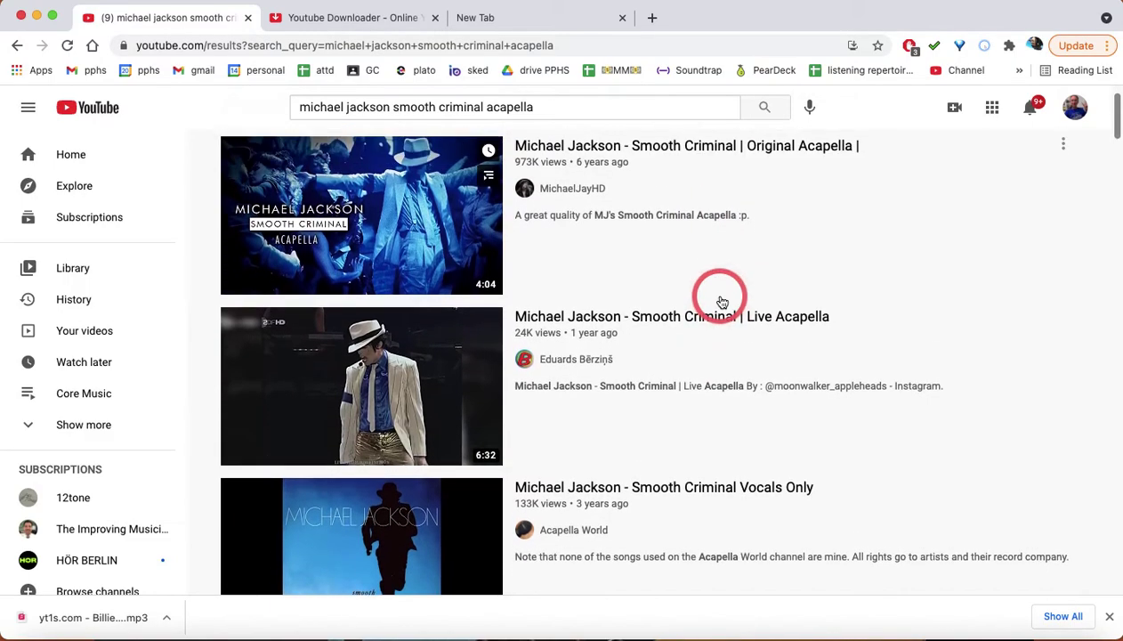
click(634, 156)
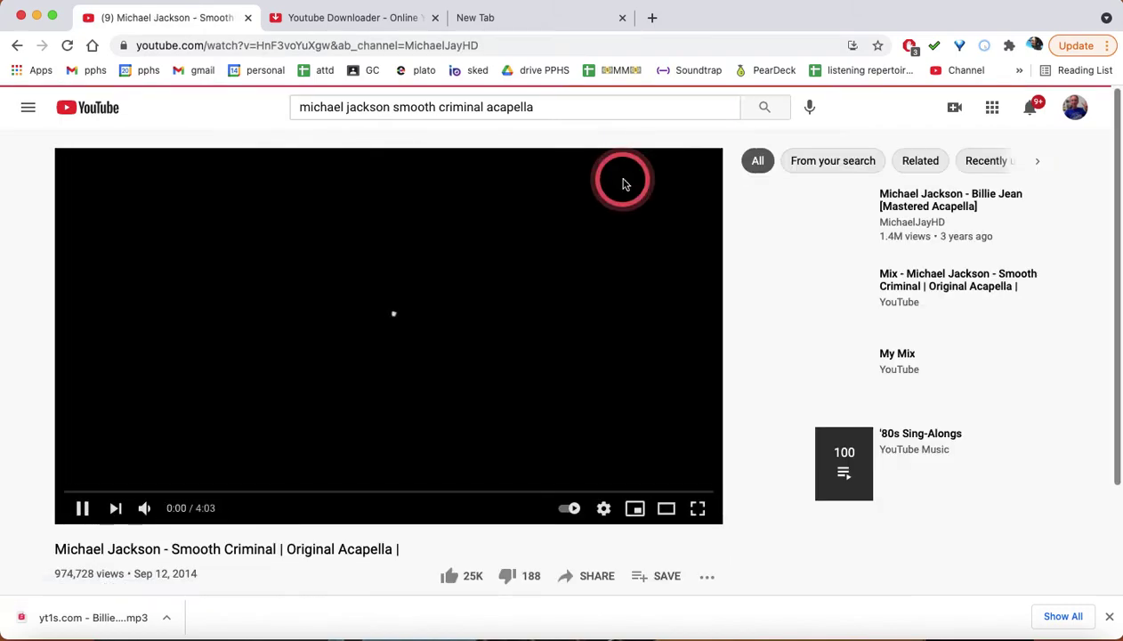
click(25, 541)
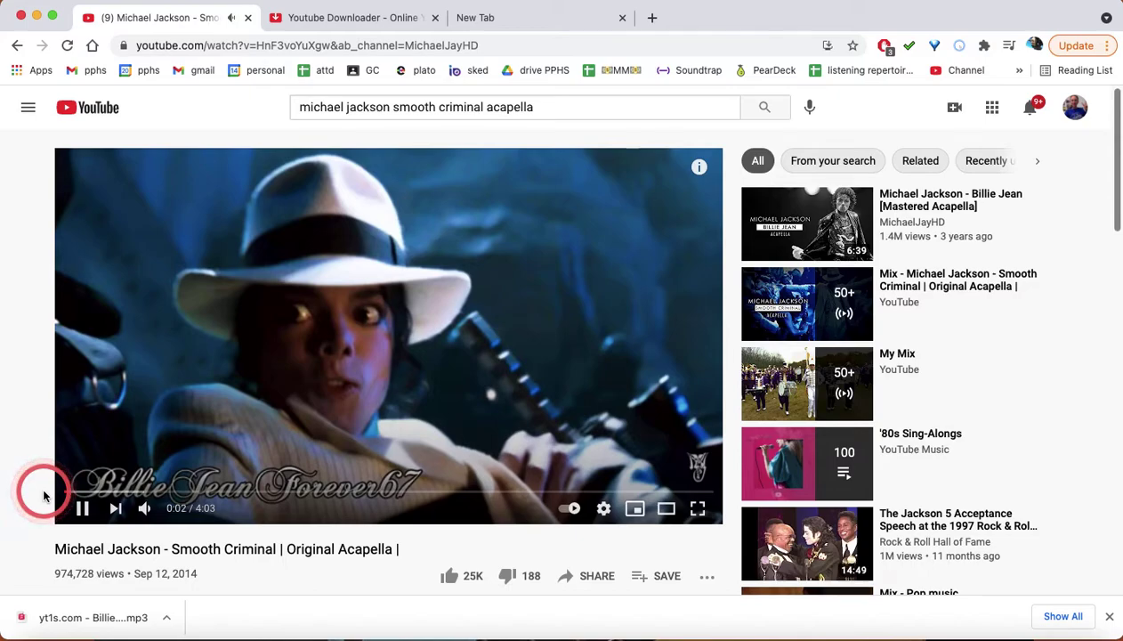
click(120, 492)
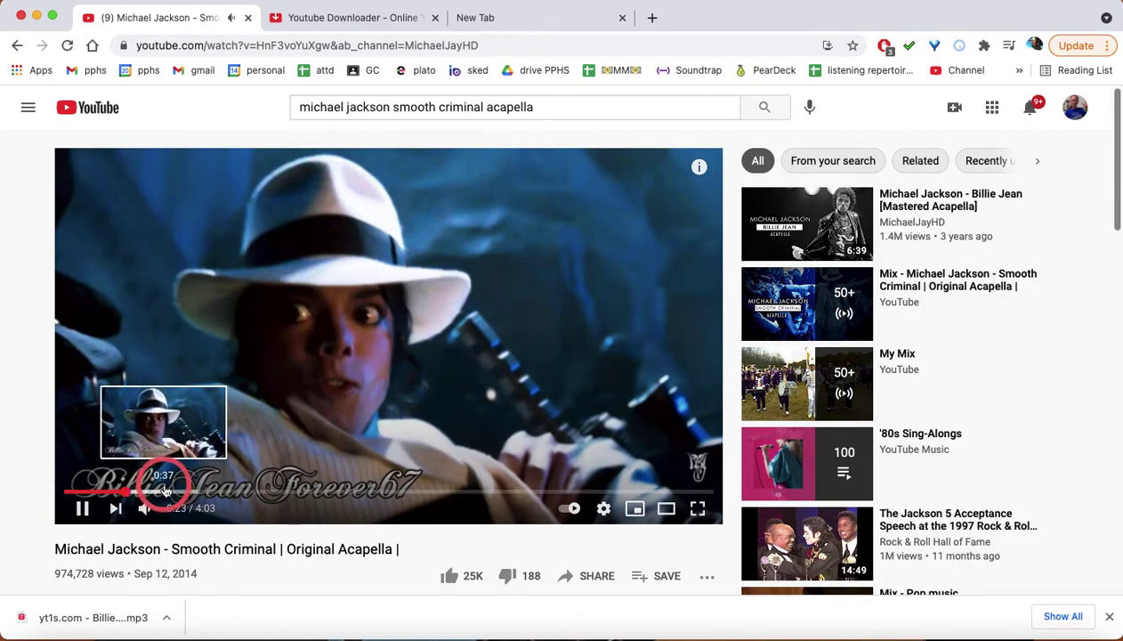
click(82, 507)
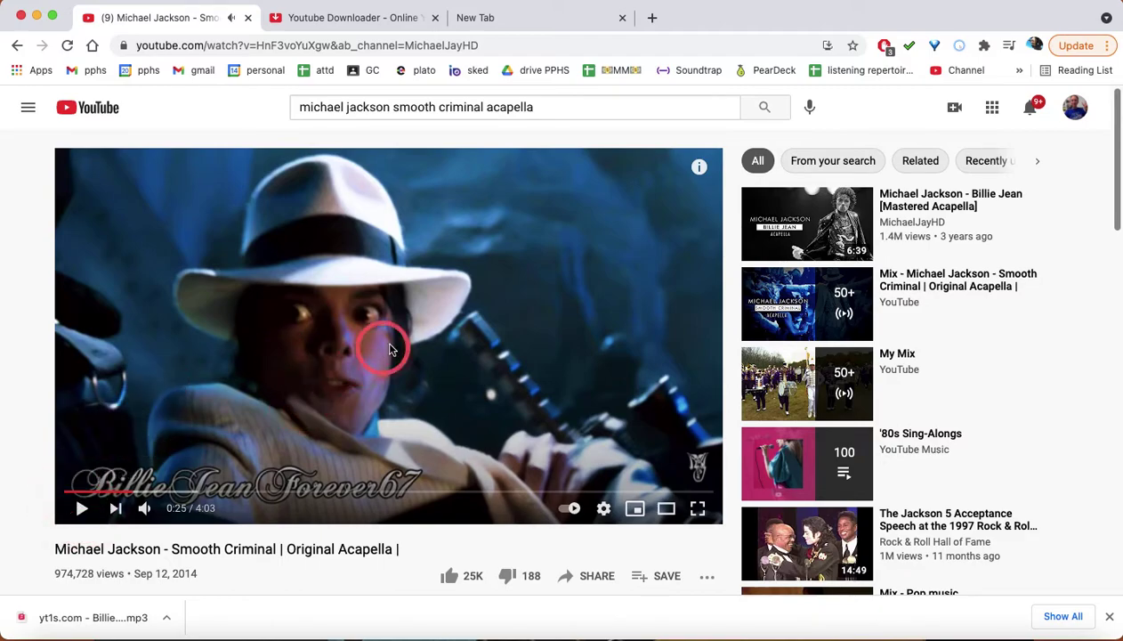
Copy the video's web address and submit it for conversion on the YT1s.com YouTube Downloader page
click(308, 49)
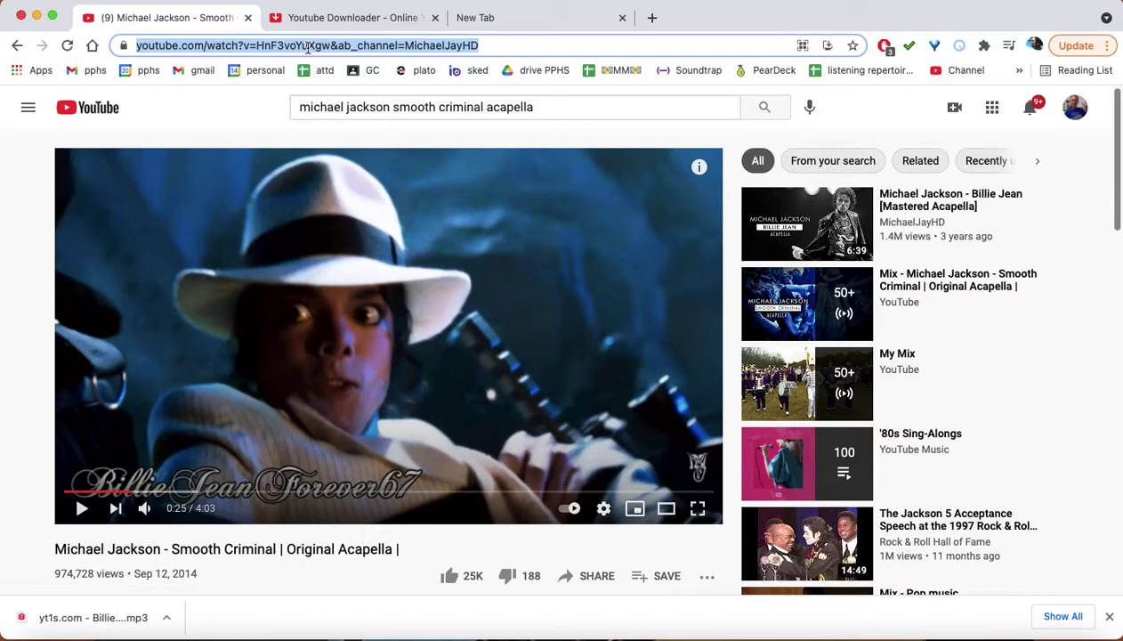
right_click(308, 49)
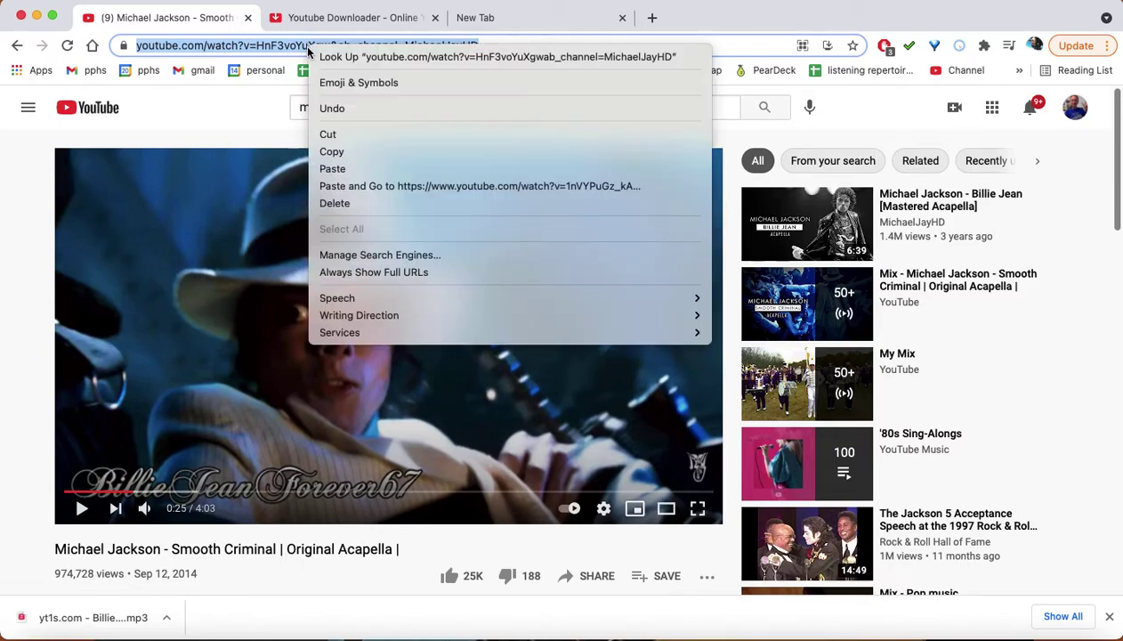
click(327, 152)
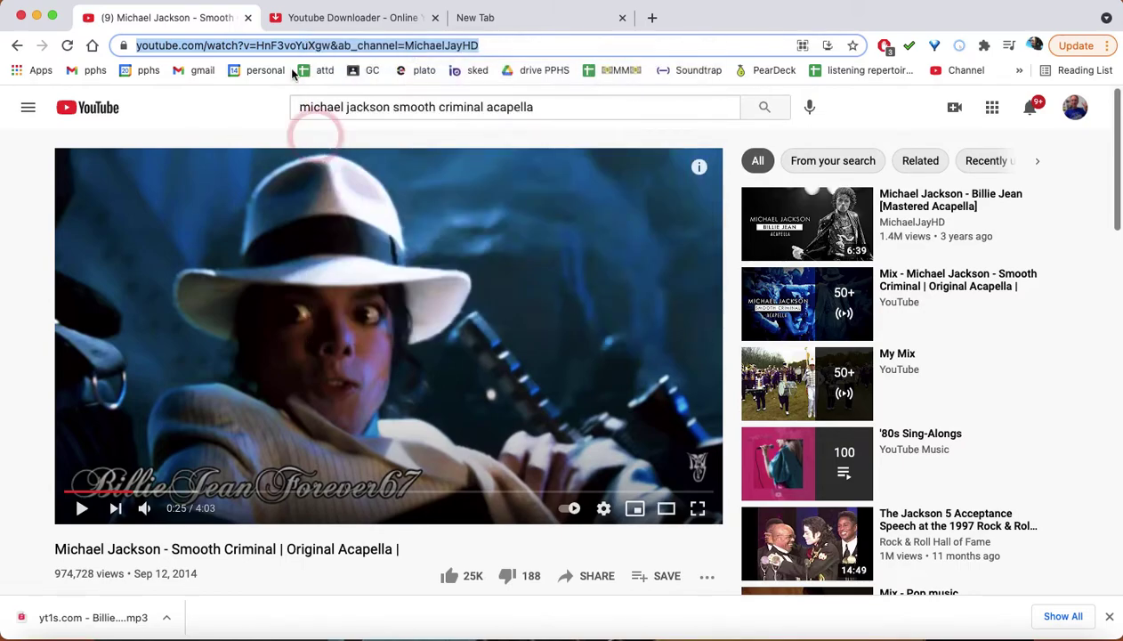
click(321, 20)
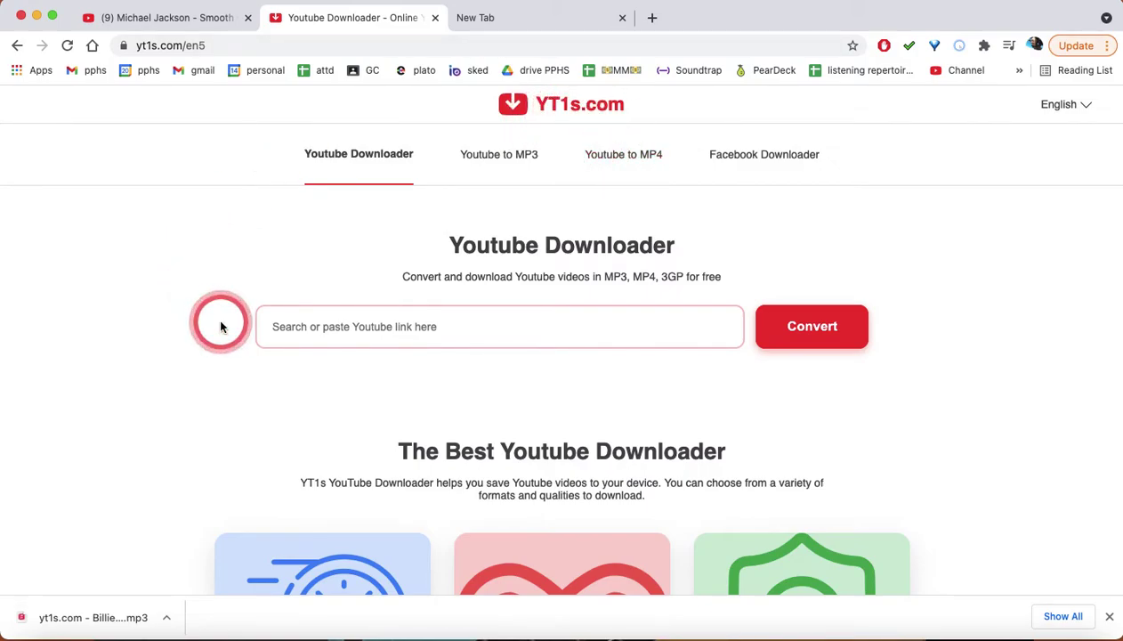
click(1109, 618)
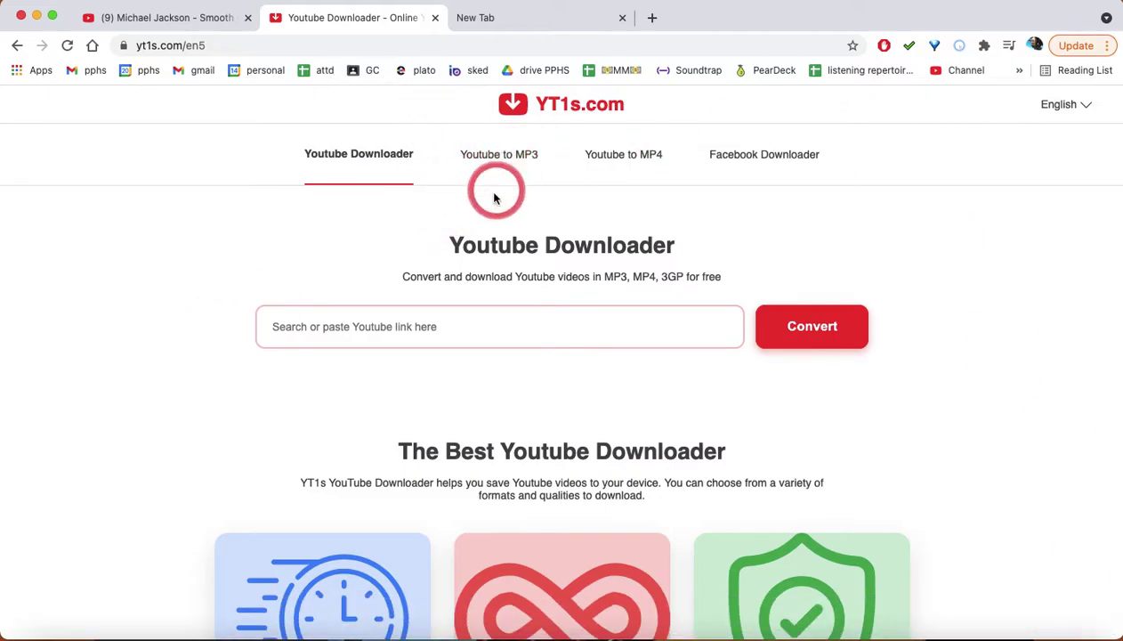
click(439, 319)
key(super+v)
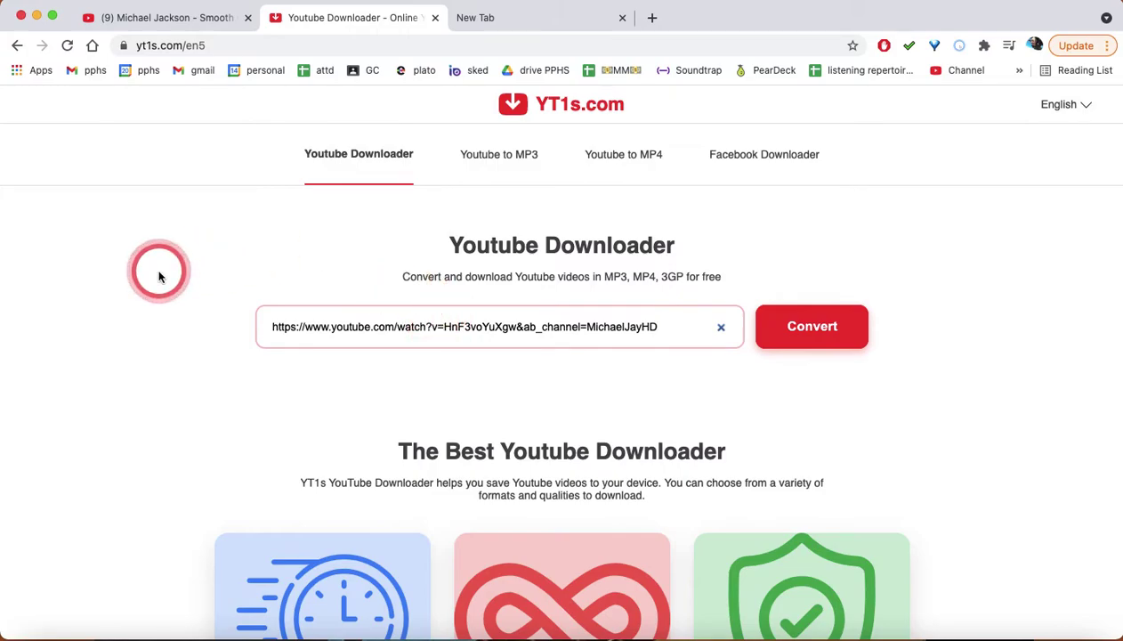
click(811, 343)
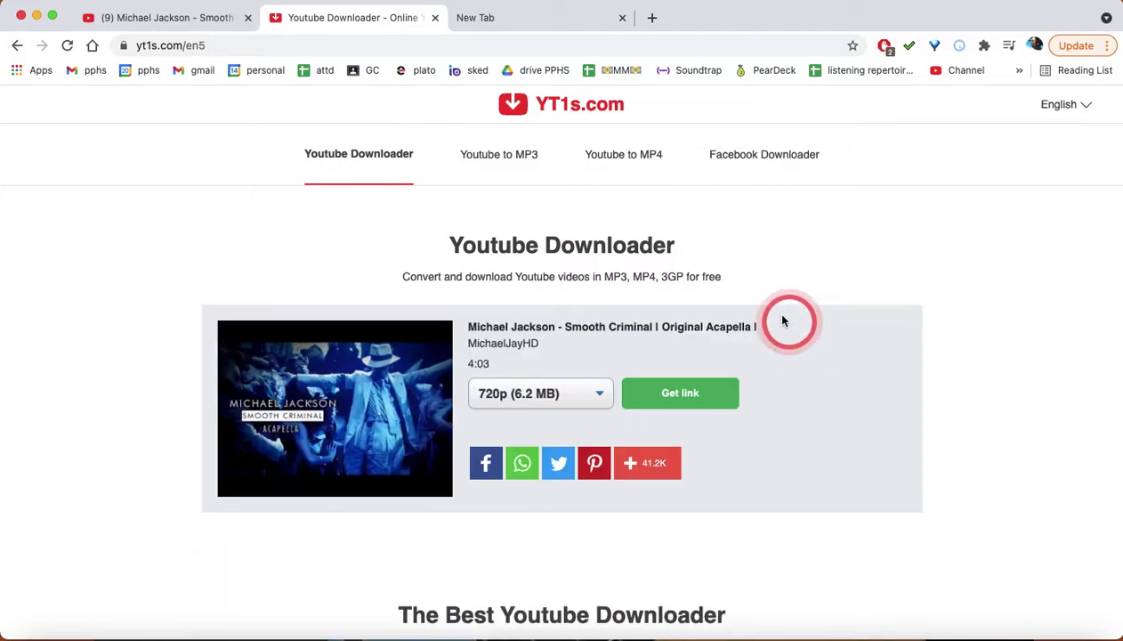
Select the 128kbps mp3 format for the converted video and download the audio file
click(592, 396)
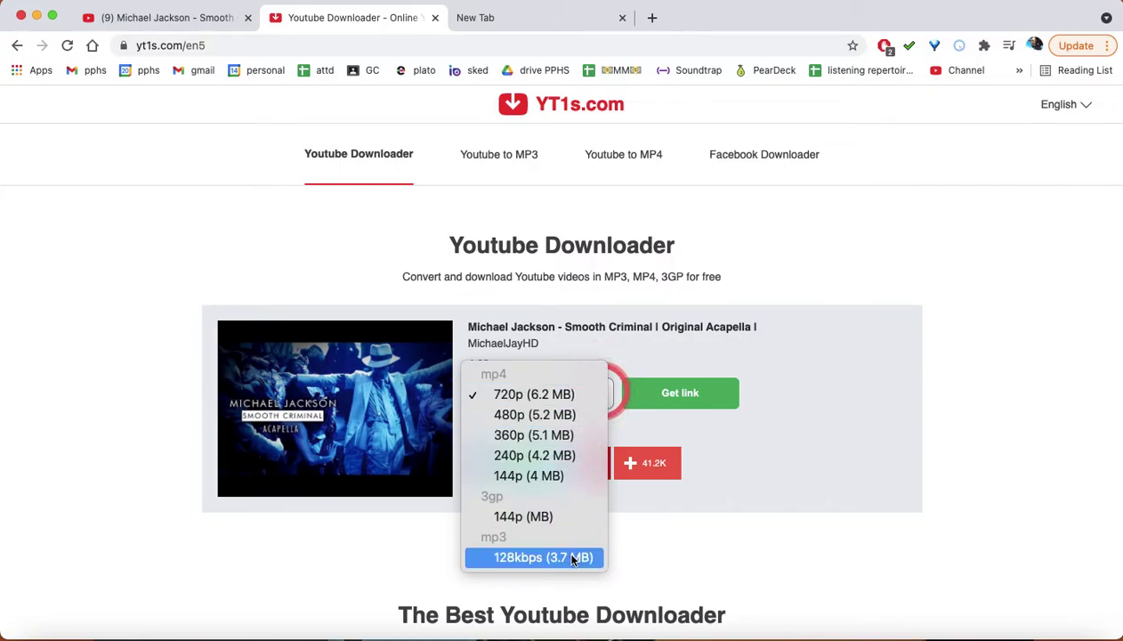
click(519, 557)
click(673, 396)
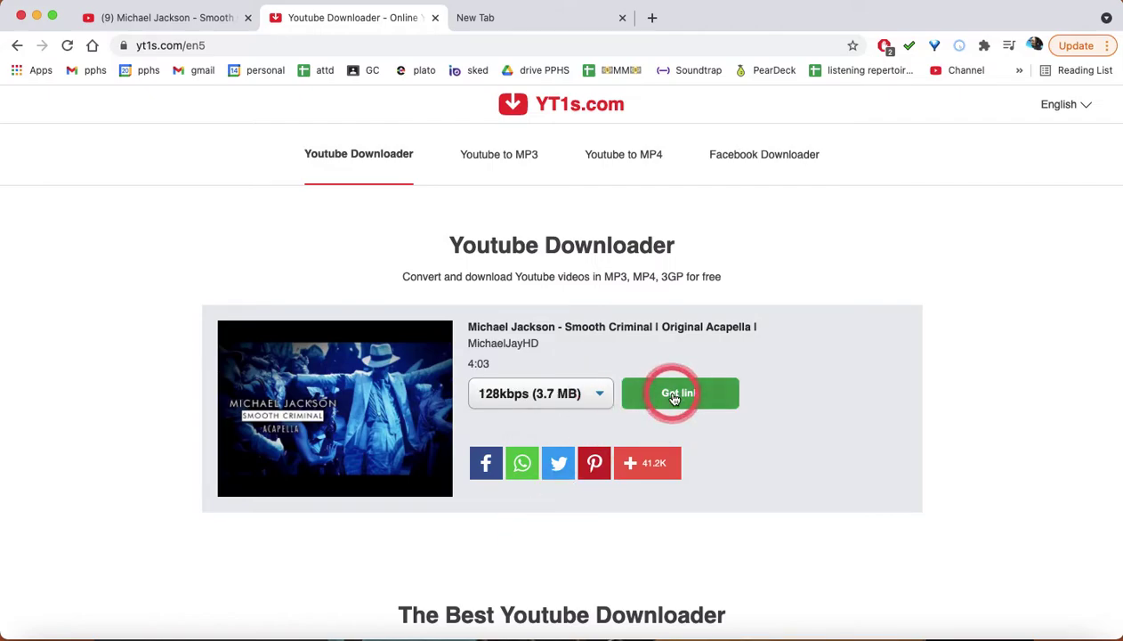
click(674, 396)
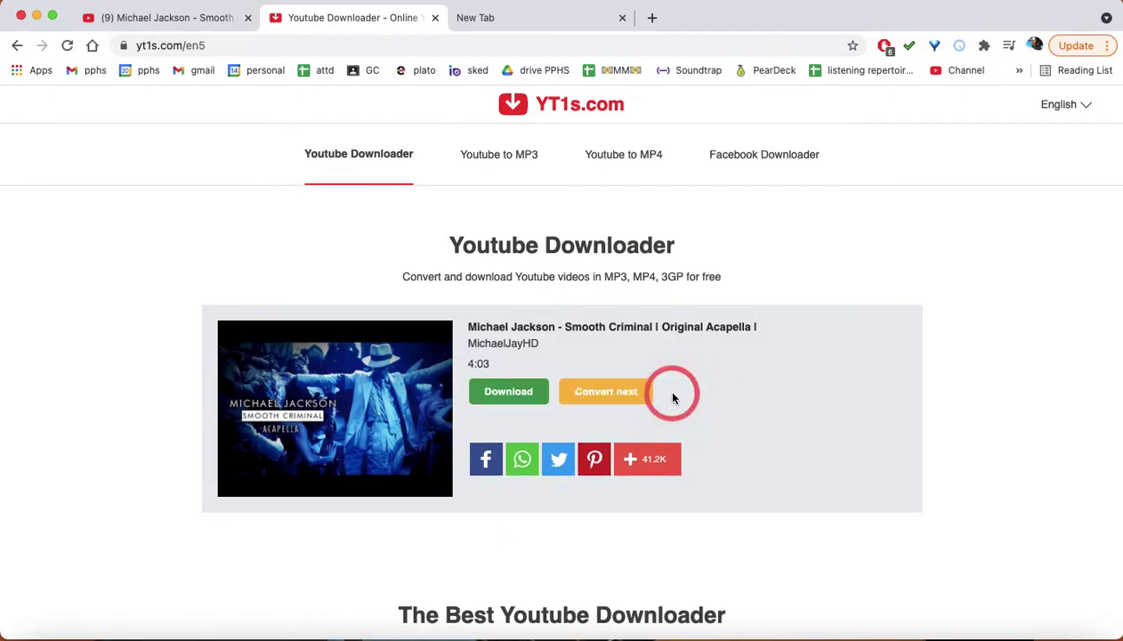
click(492, 394)
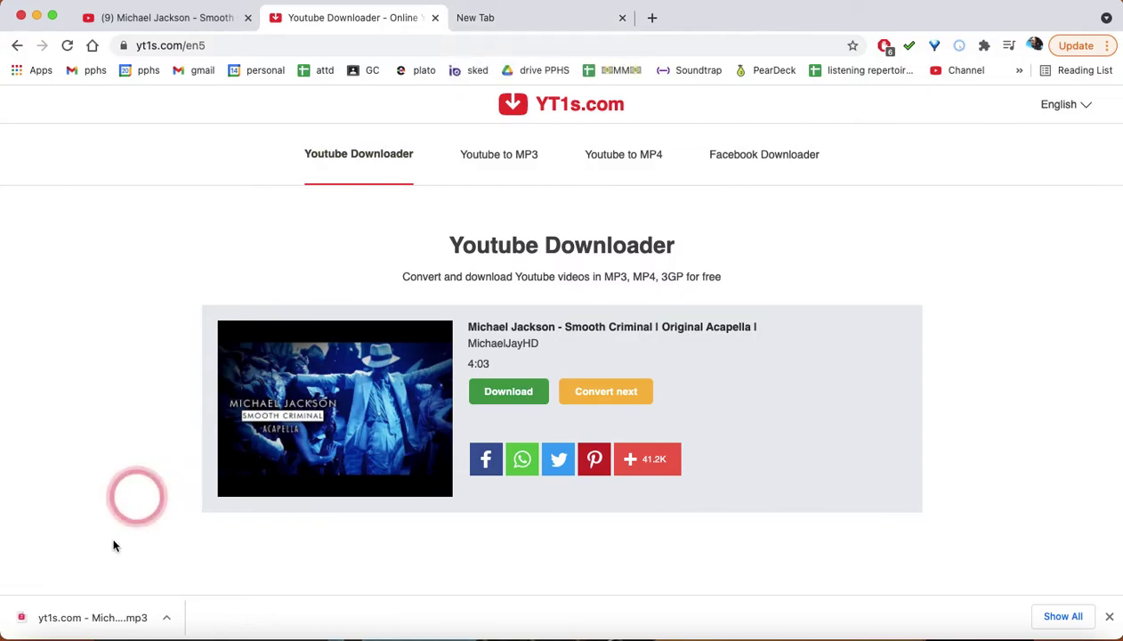
Open Soundtrap in the empty browser tab and start a new empty song in its studio
click(496, 19)
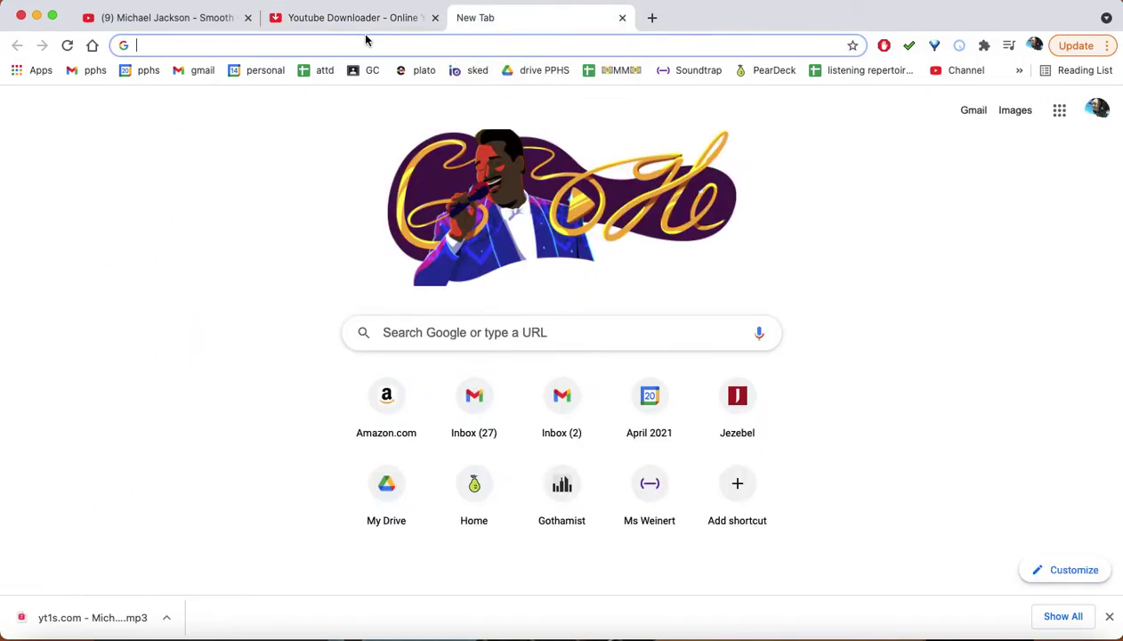
text(soundtrap)
key(Return)
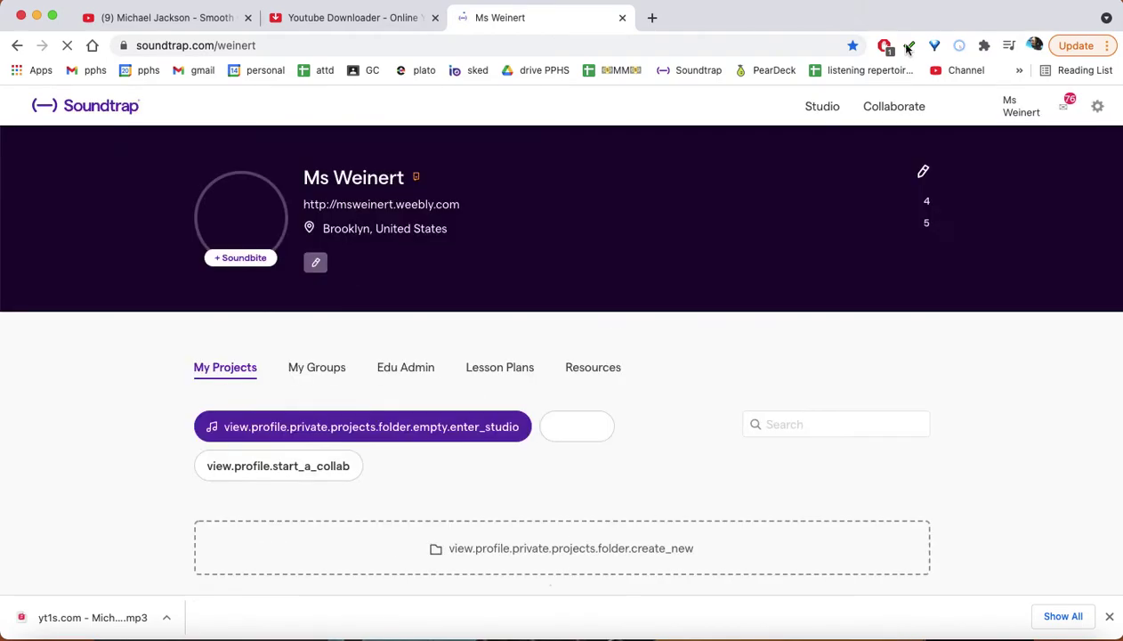
click(814, 109)
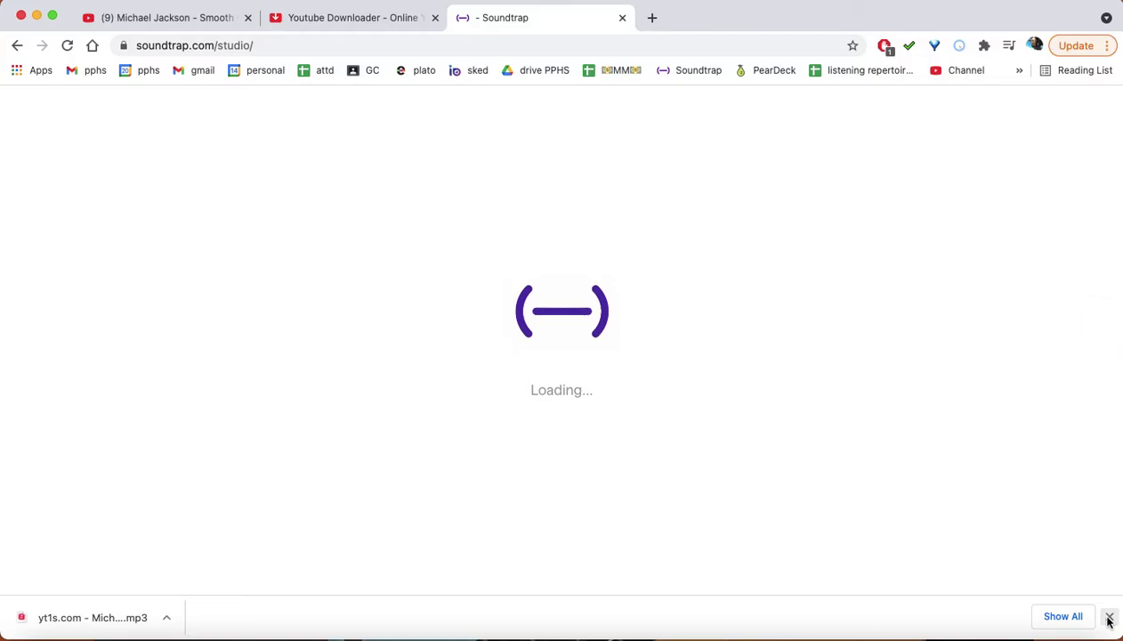
click(472, 301)
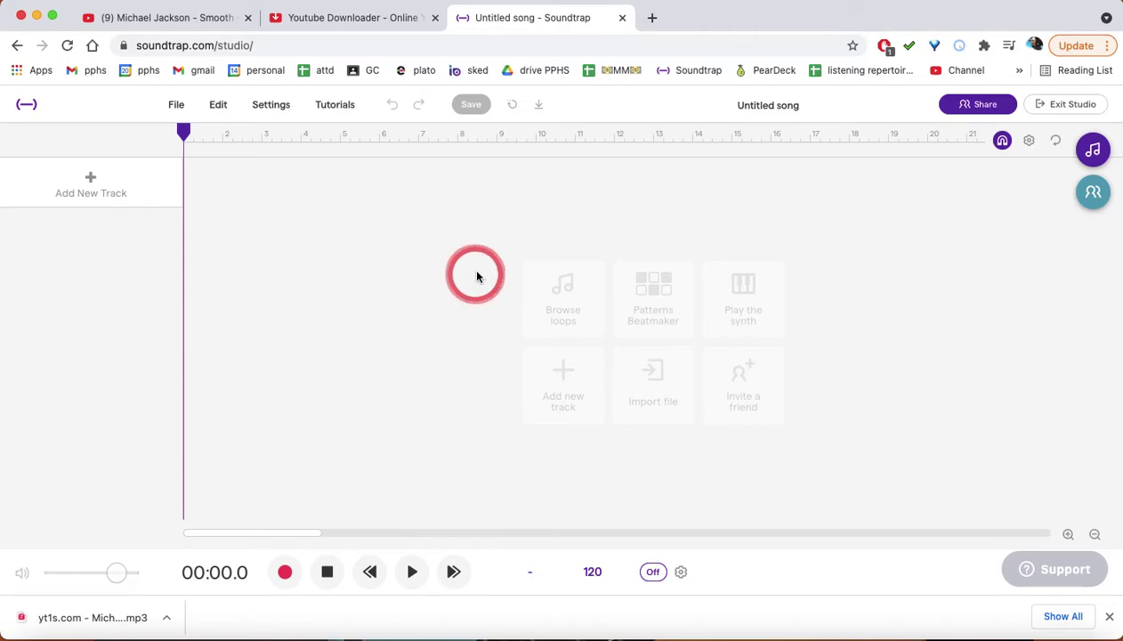
Import the downloaded Michael Jackson acapella mp3 from the Downloads folder as a new track
click(147, 182)
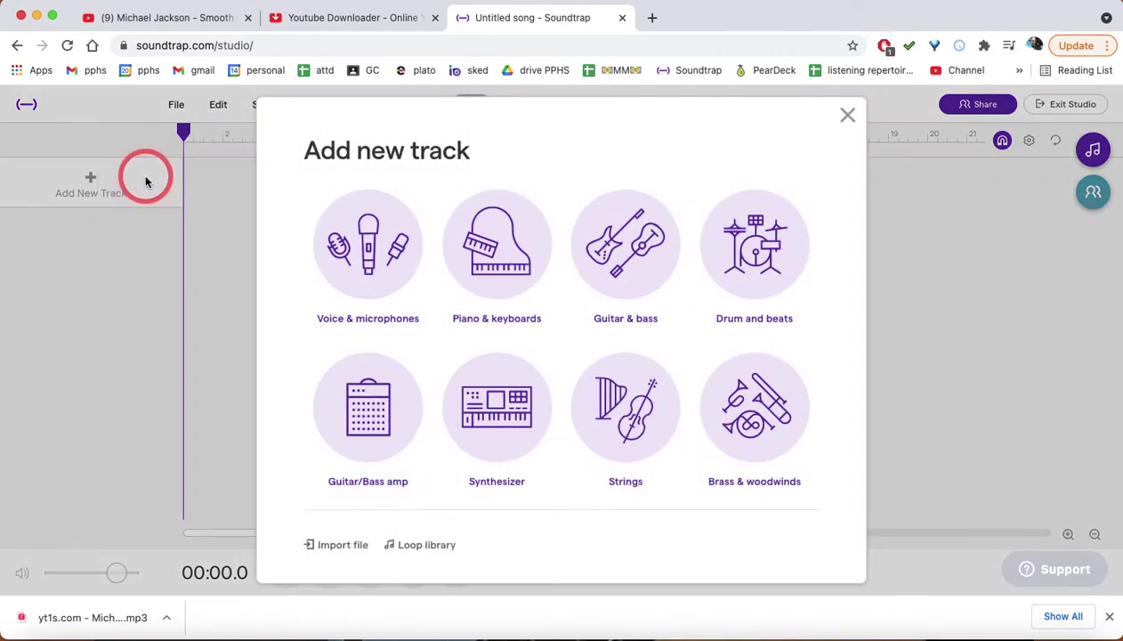
click(322, 546)
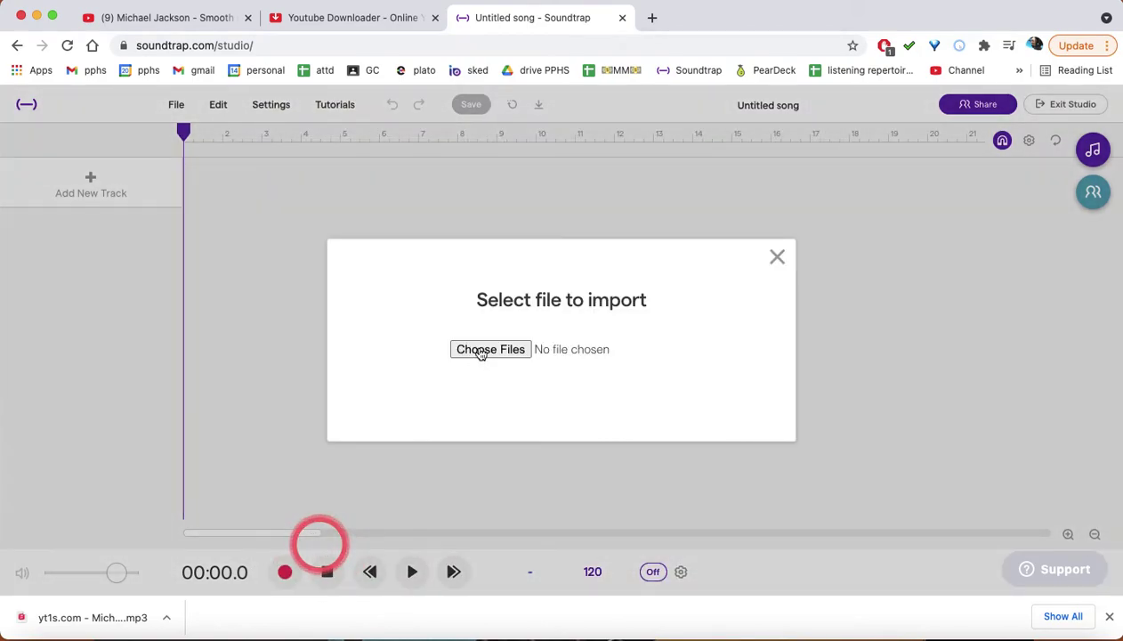
click(480, 351)
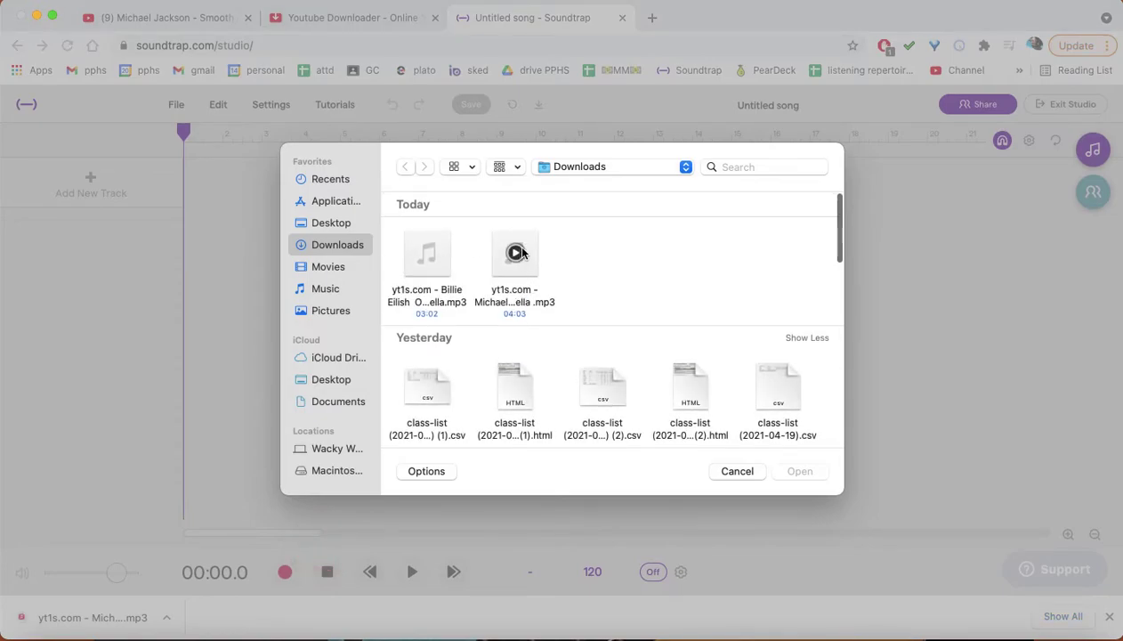
click(519, 254)
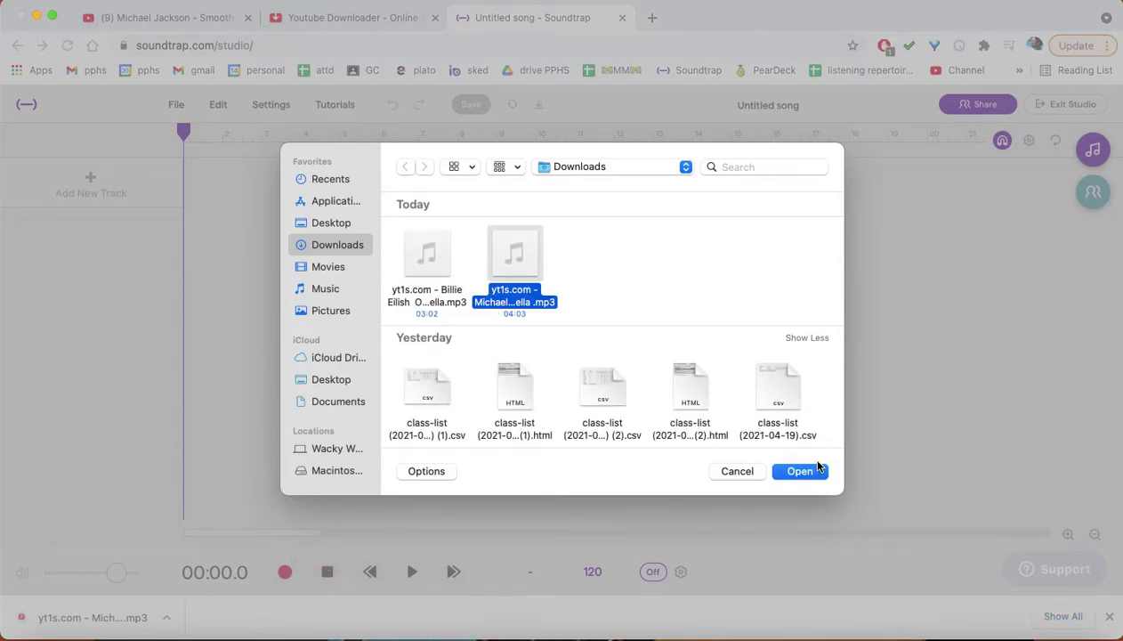
click(792, 472)
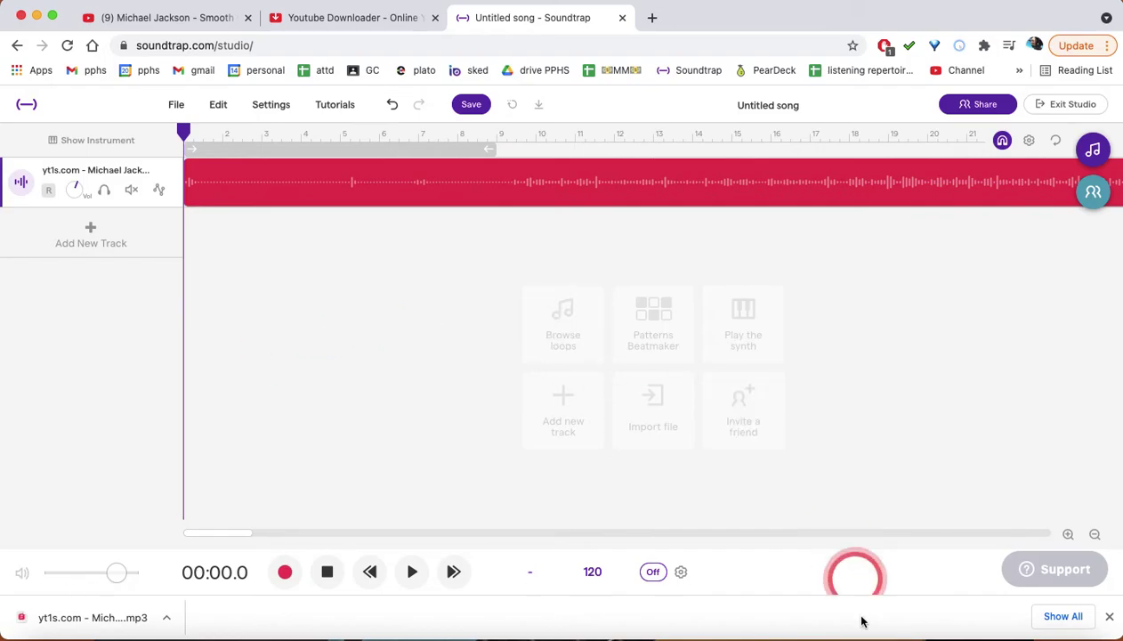
Play the imported acapella from the beginning, skip ahead to about measure 9.5 and pause, leaving the metronome off
click(653, 572)
click(654, 573)
key(space)
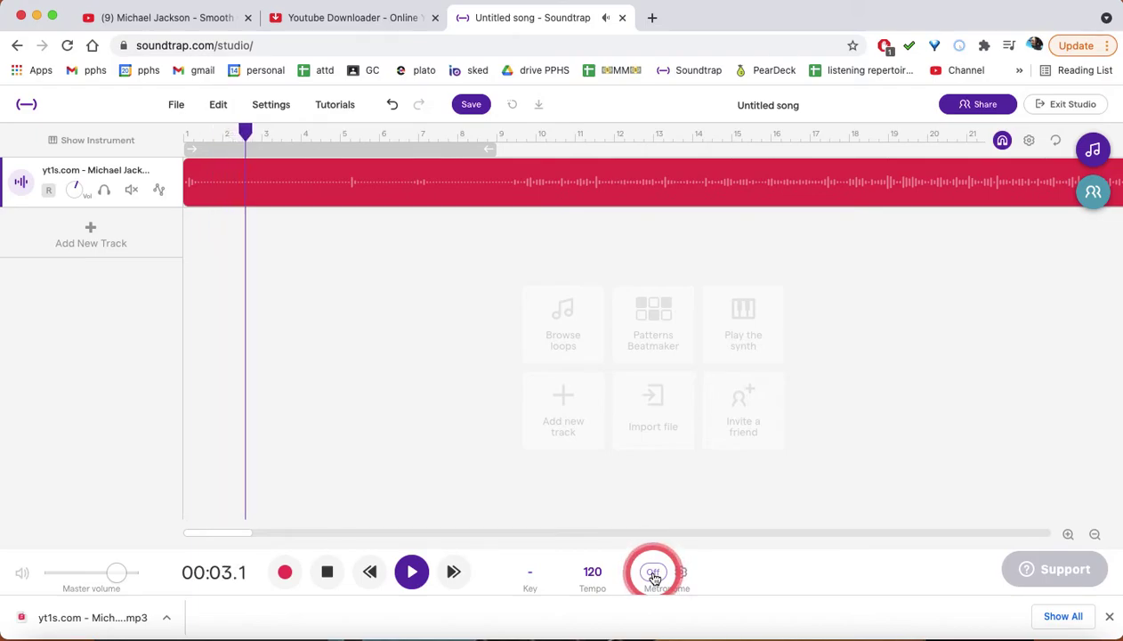
click(524, 136)
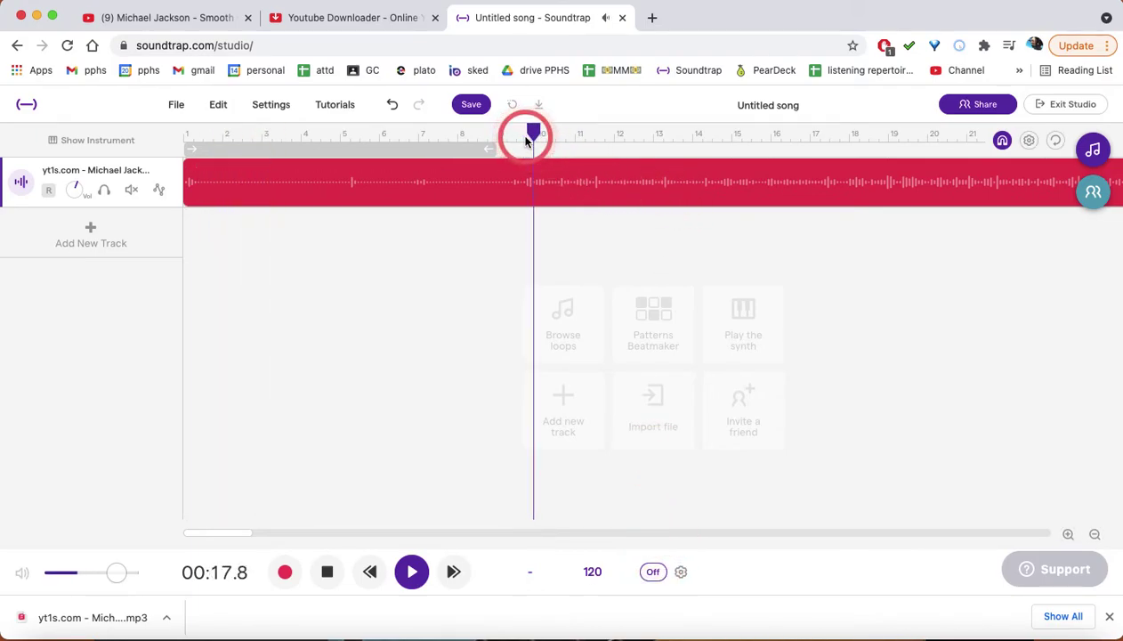
key(space)
click(362, 161)
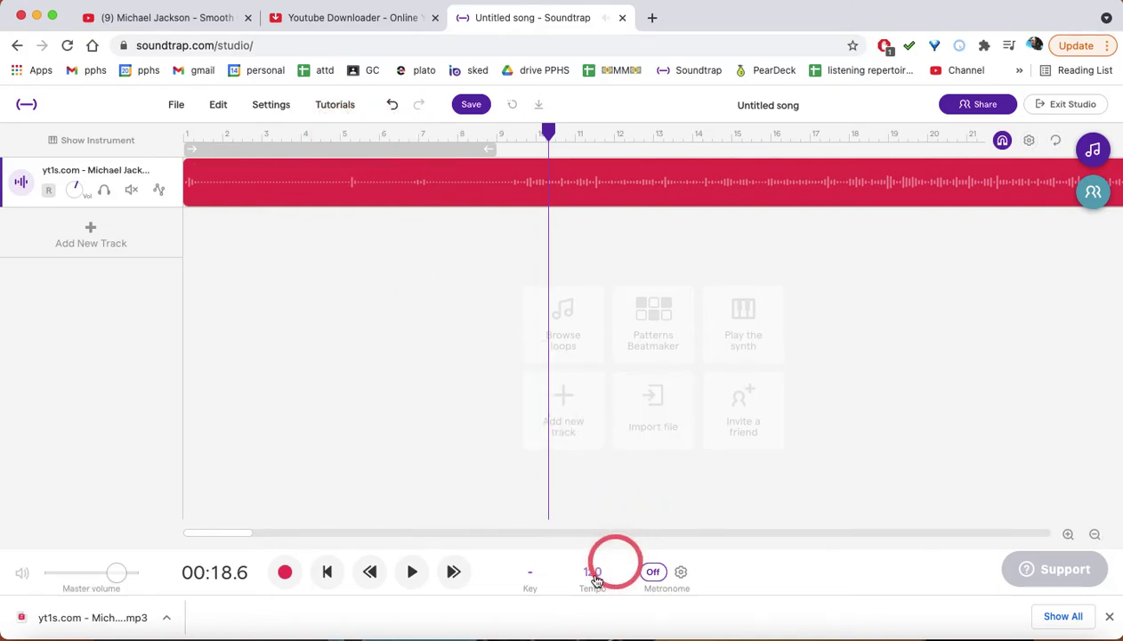
click(649, 571)
click(521, 193)
click(576, 118)
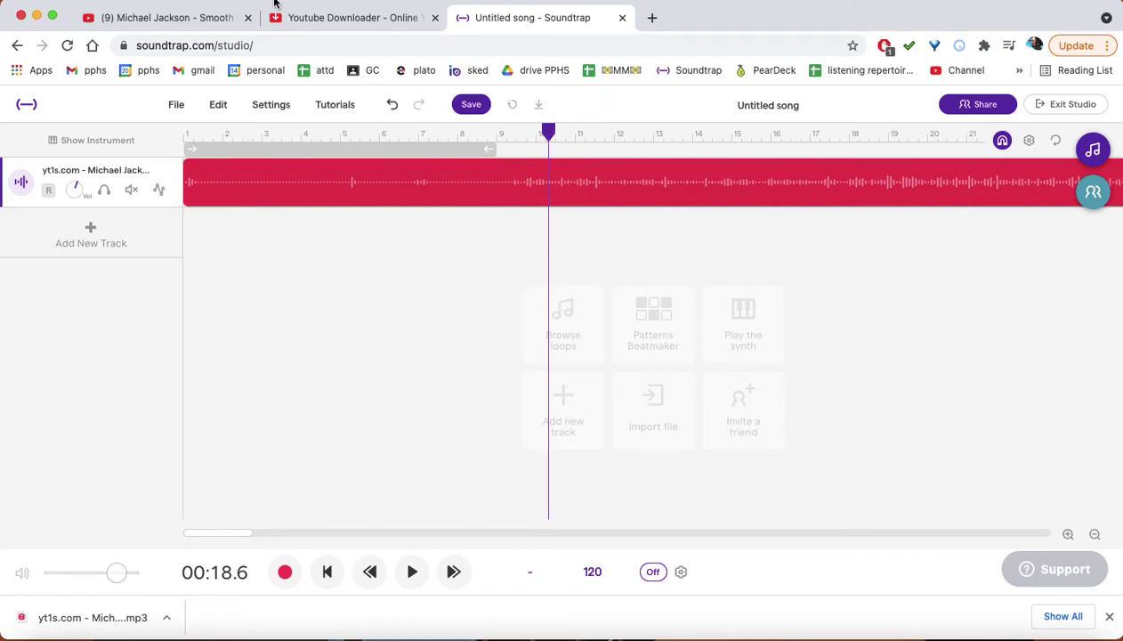
Search Google in a new tab for "michael jackson smooth criminal bpm" and look through the results for the song's tempo
click(651, 18)
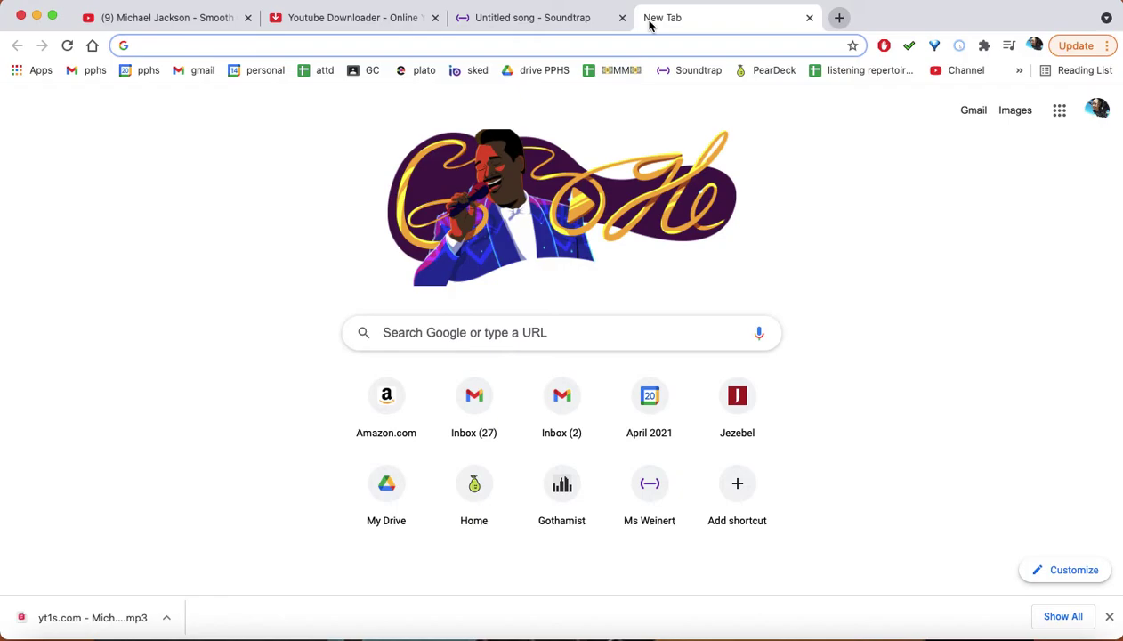
text(michael )
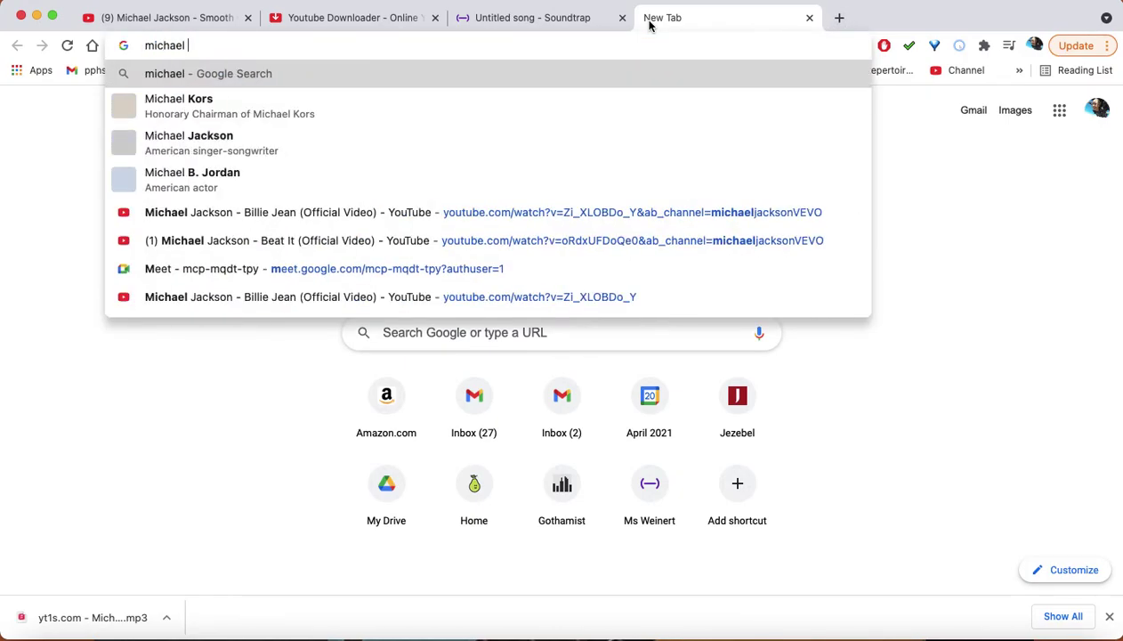
text(jackson )
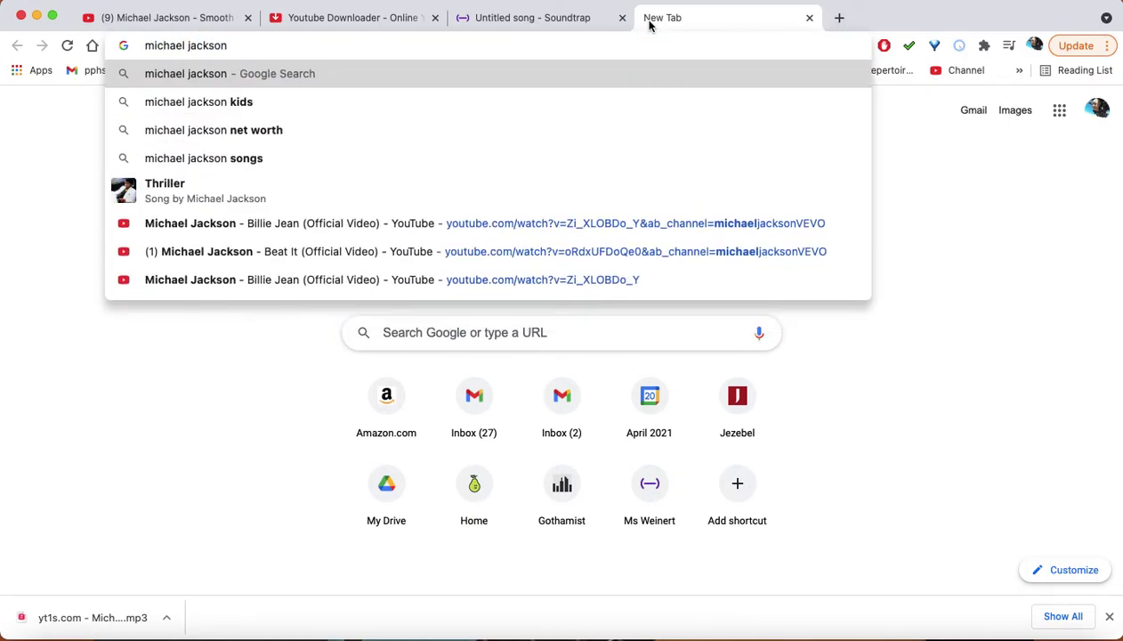
text(smooth c)
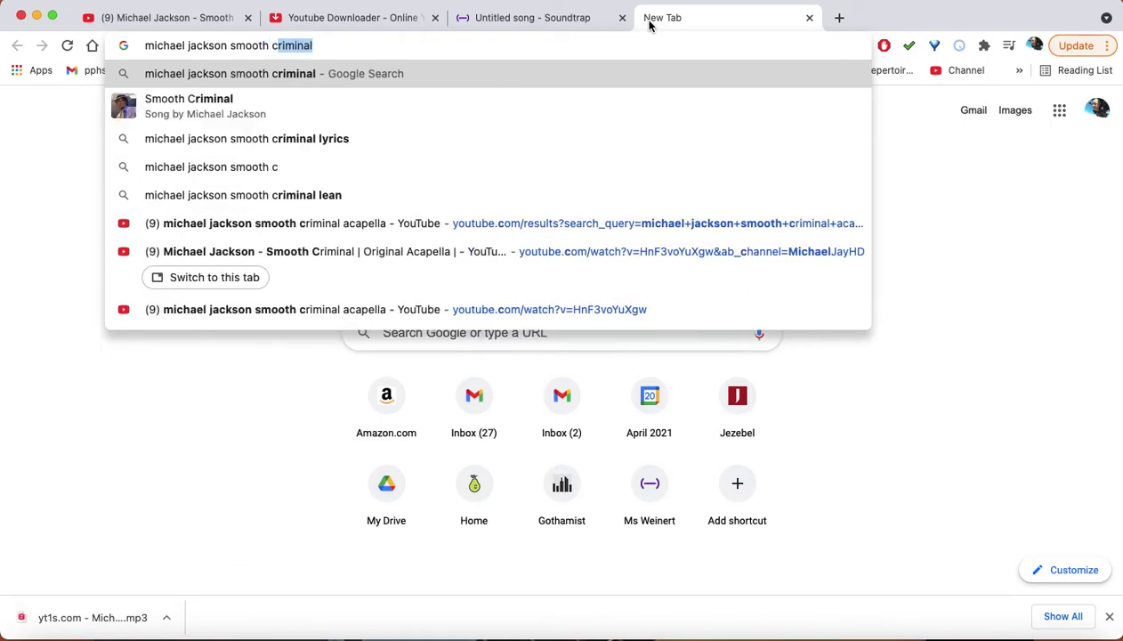
text(riminal )
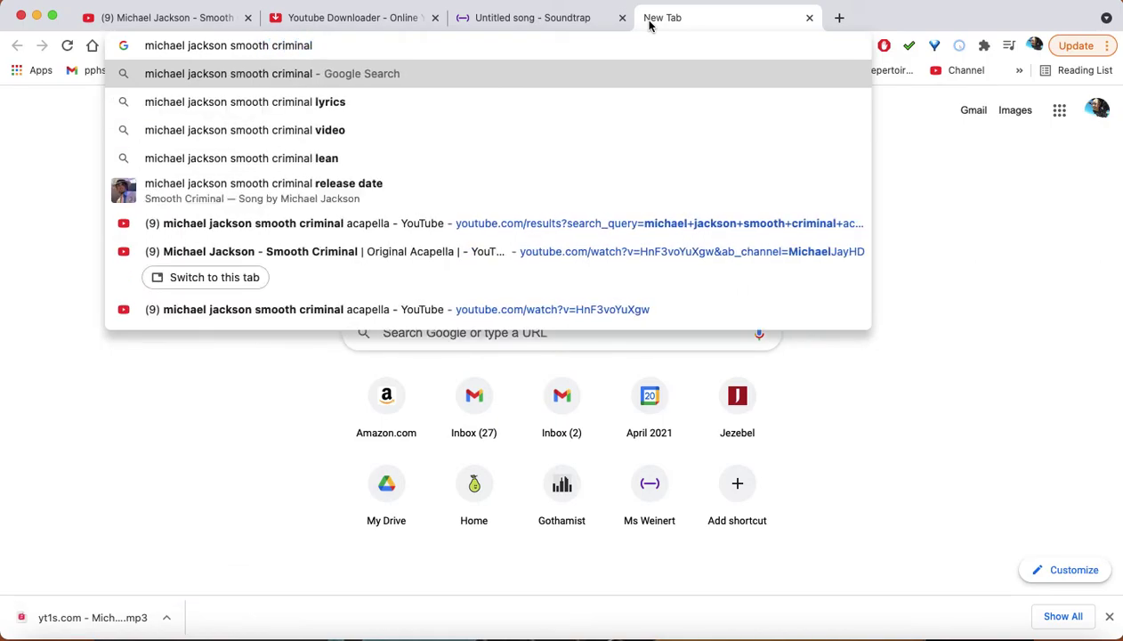
text(bpm)
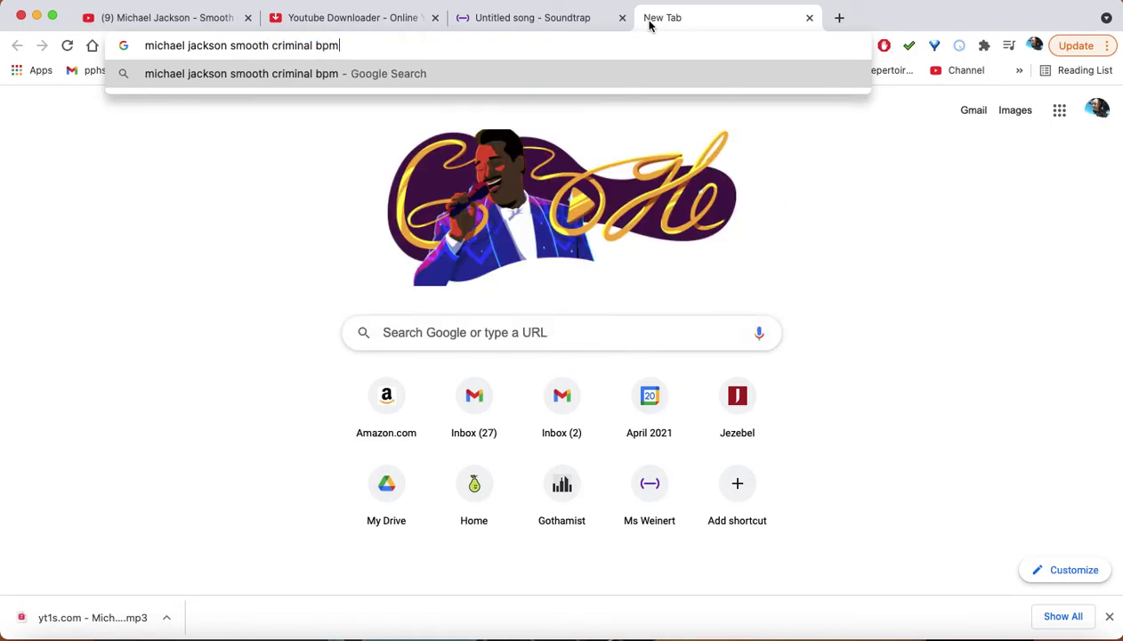
key(Return)
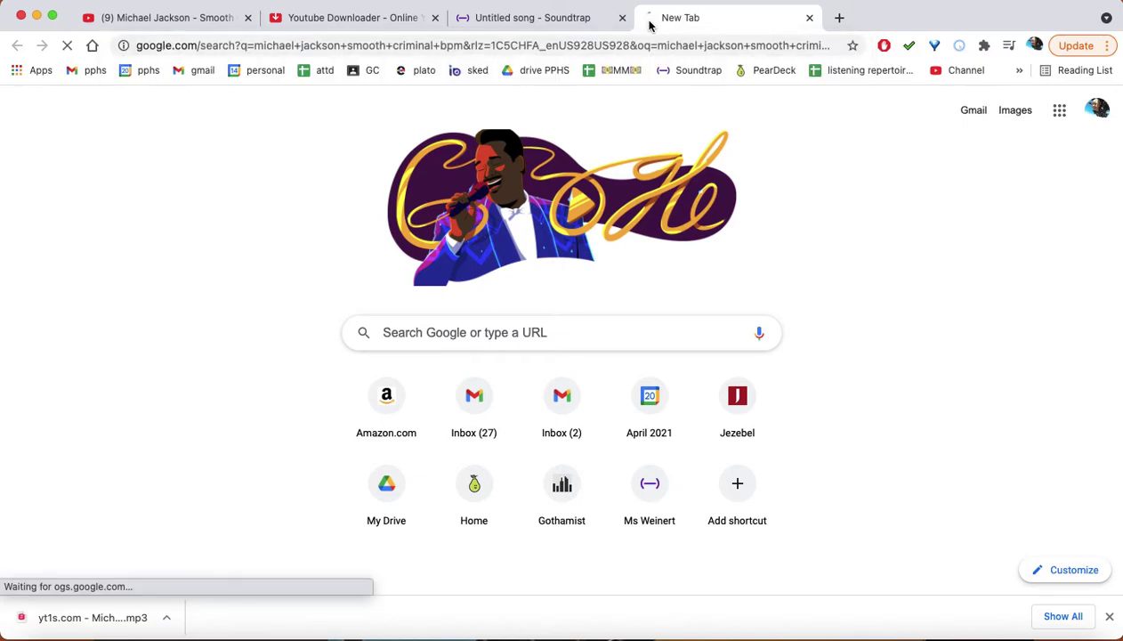
click(222, 267)
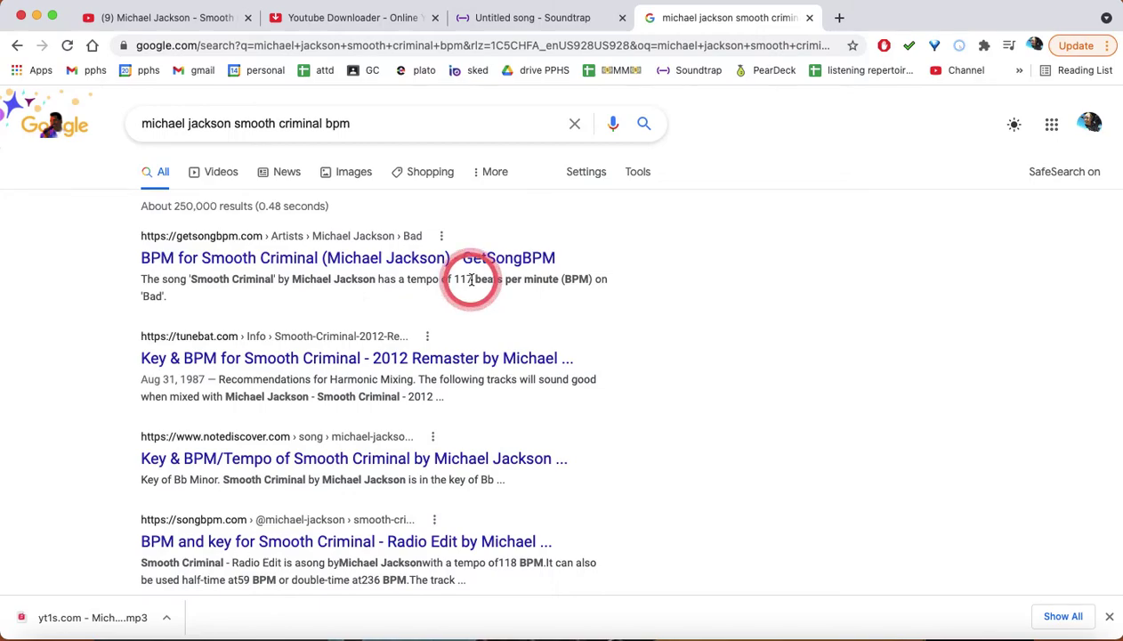
scroll(348, 374, down, 3)
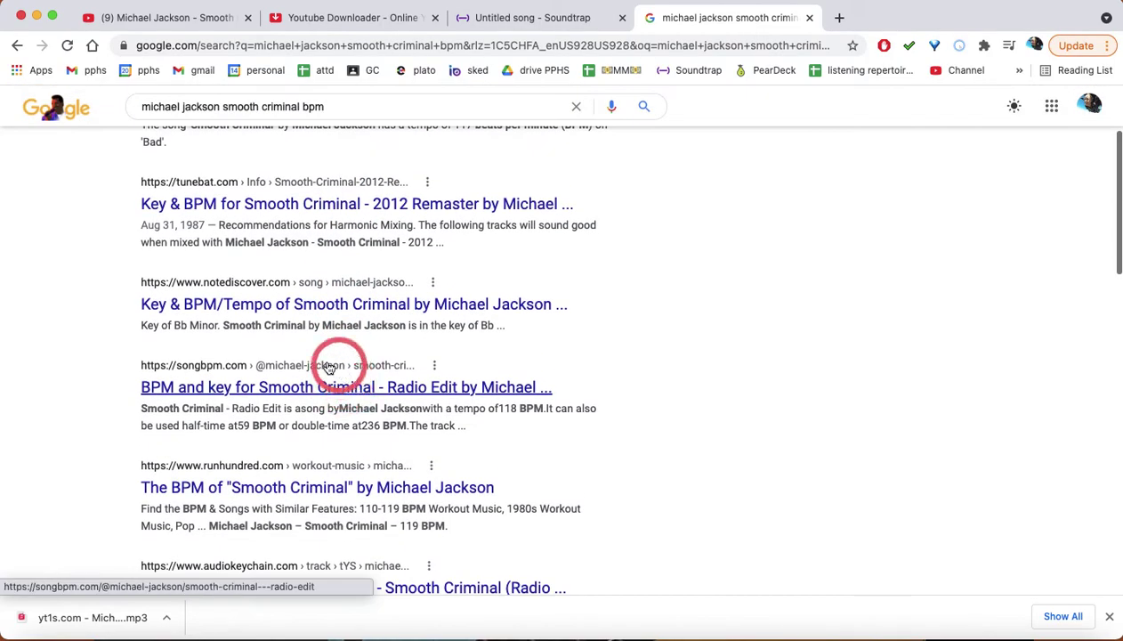
scroll(512, 409, down, 1)
scroll(426, 432, down, 5)
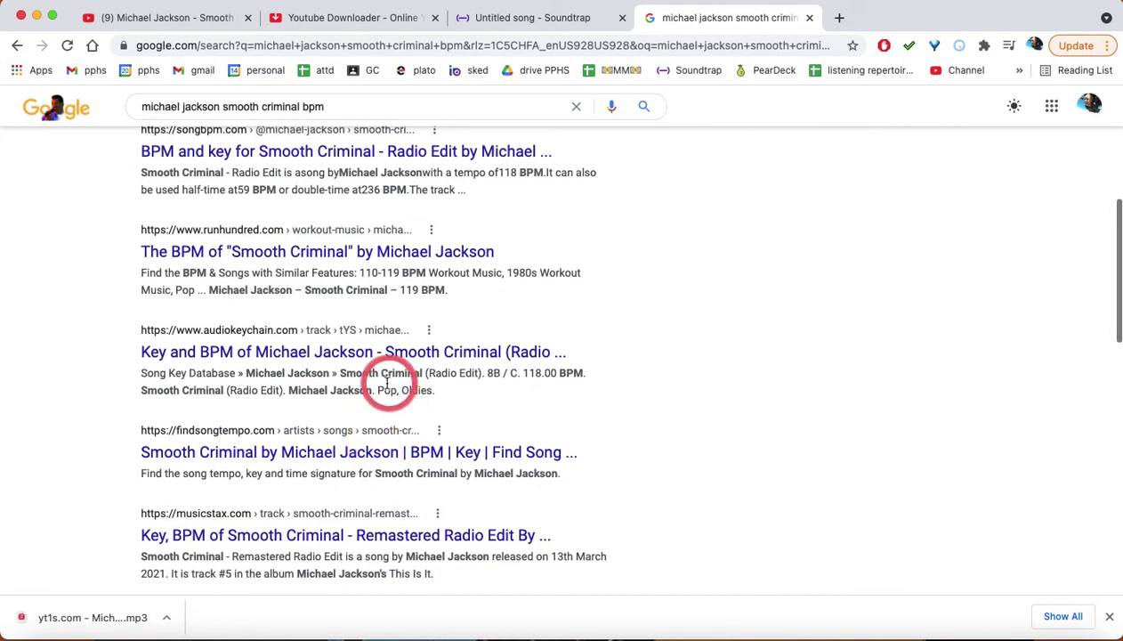
Set the Soundtrap song's tempo to 118 without adjusting the imported acapella audio to the new tempo
click(497, 17)
click(593, 572)
click(557, 489)
click(595, 529)
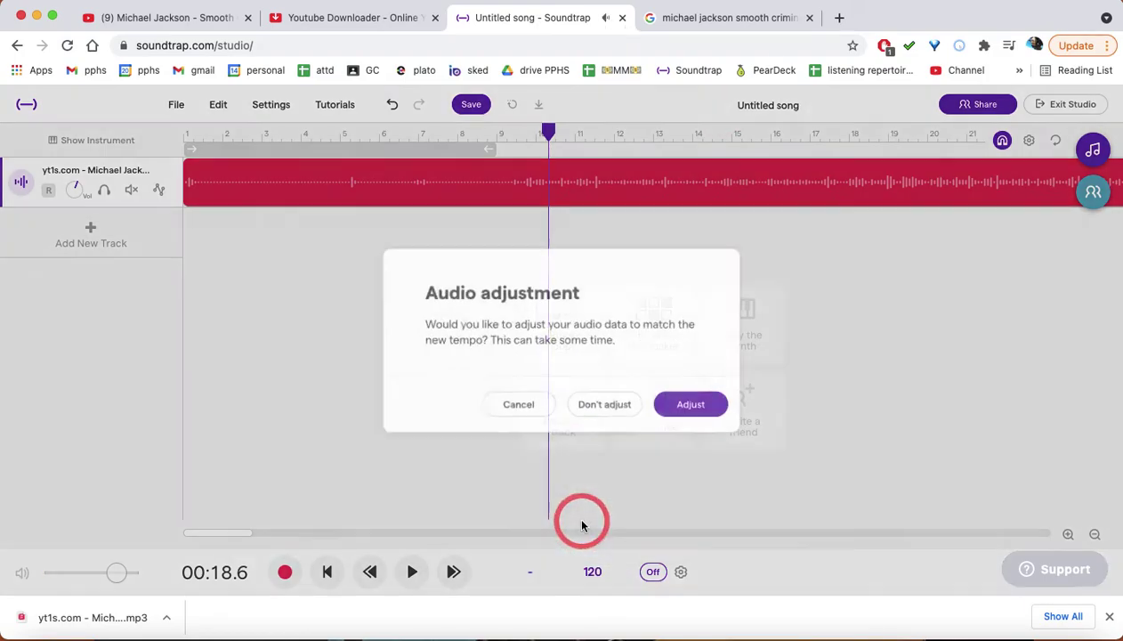
click(713, 408)
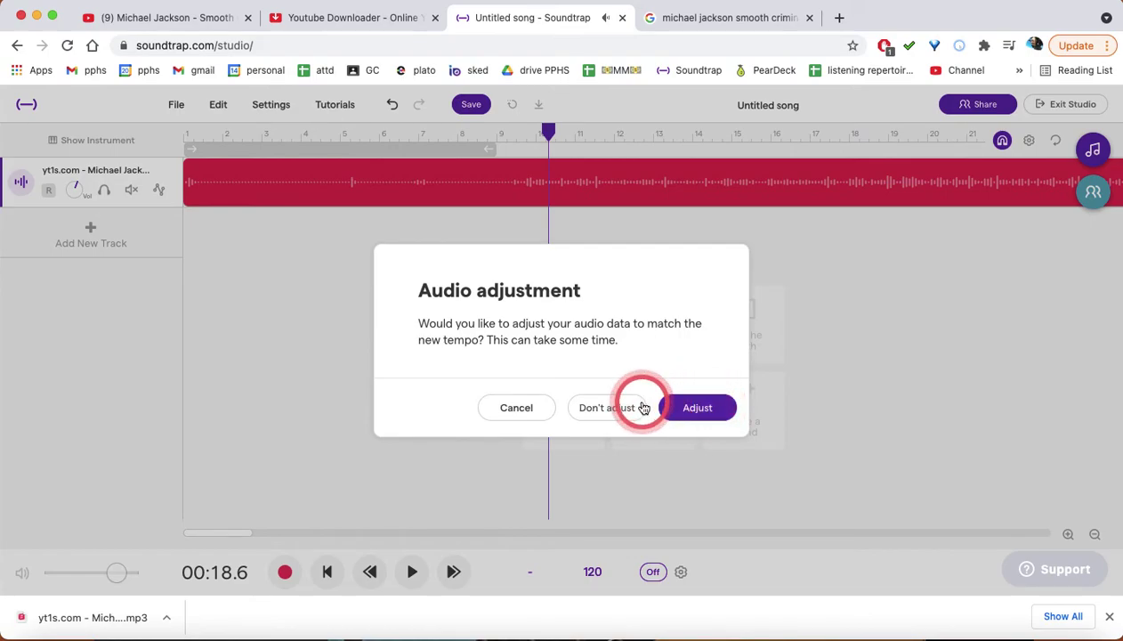
click(589, 577)
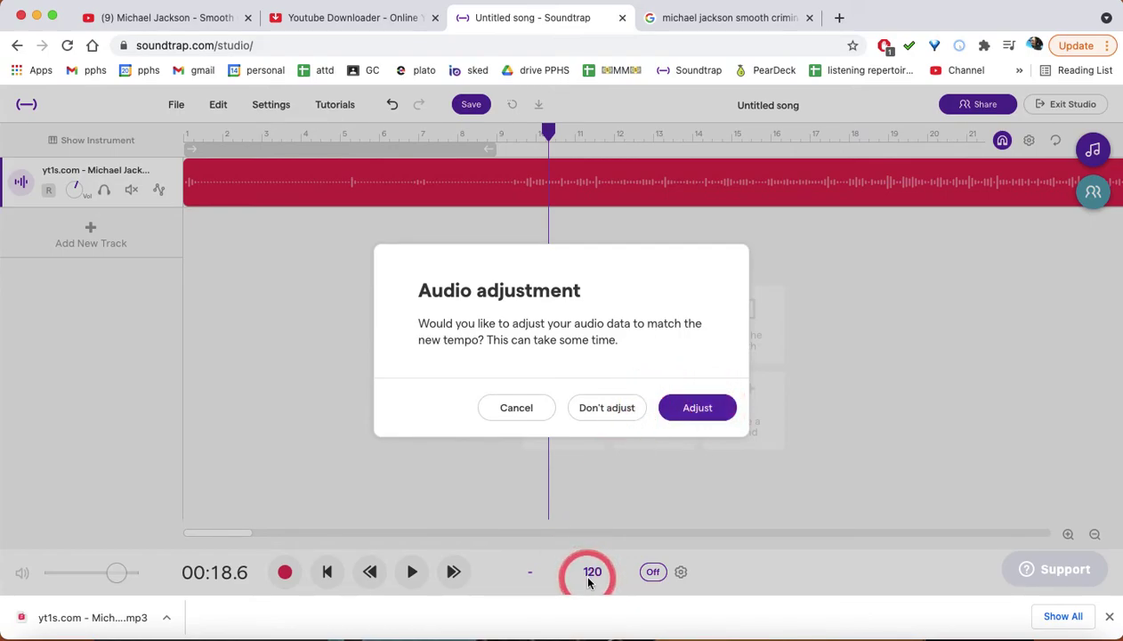
click(608, 410)
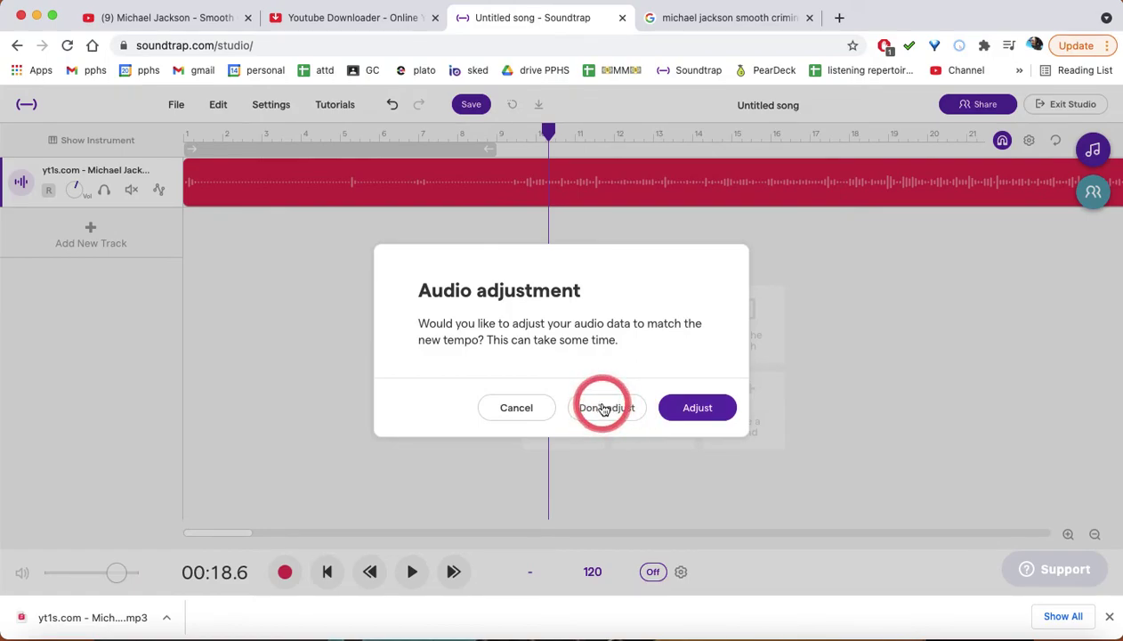
click(553, 180)
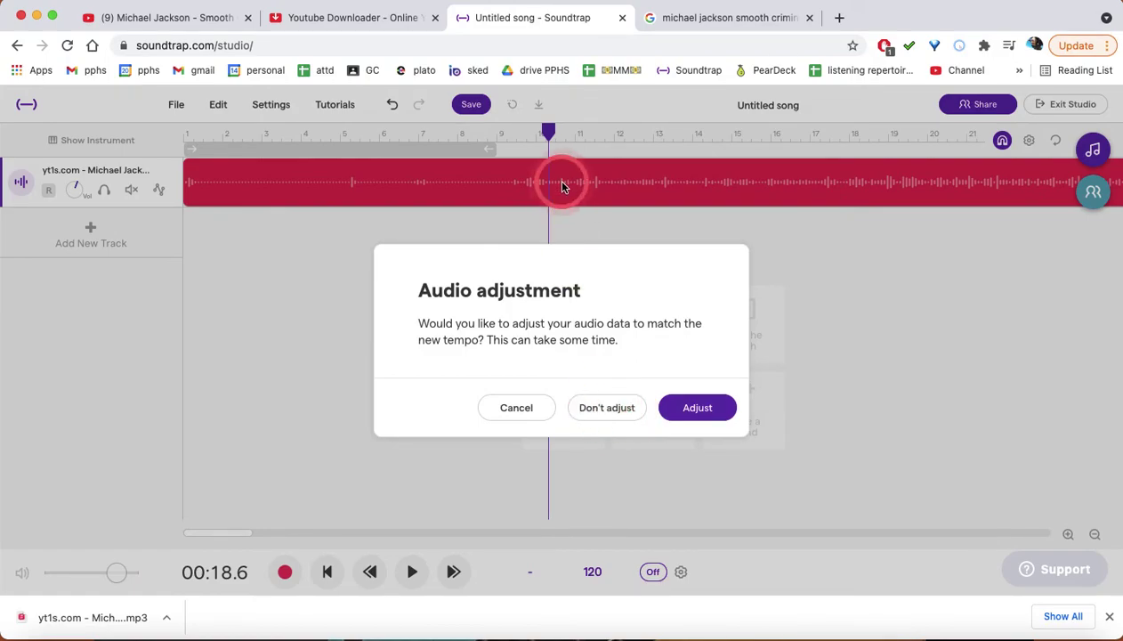
click(675, 410)
click(592, 411)
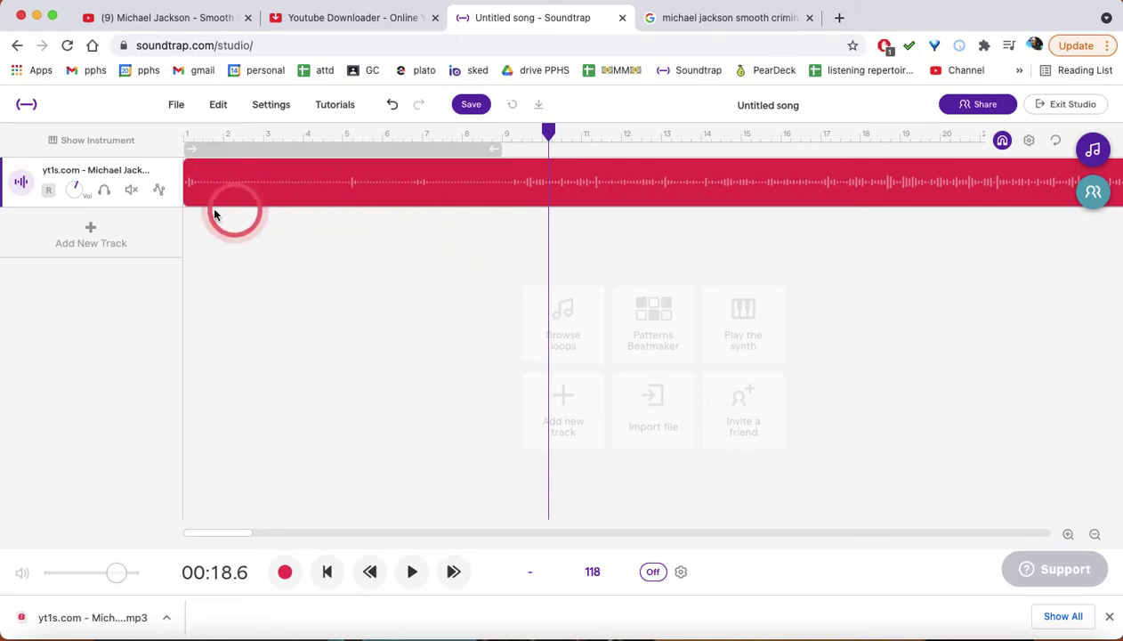
Change the Google search to "michael jackson smooth criminal key" and look through the results for the song's key
click(776, 19)
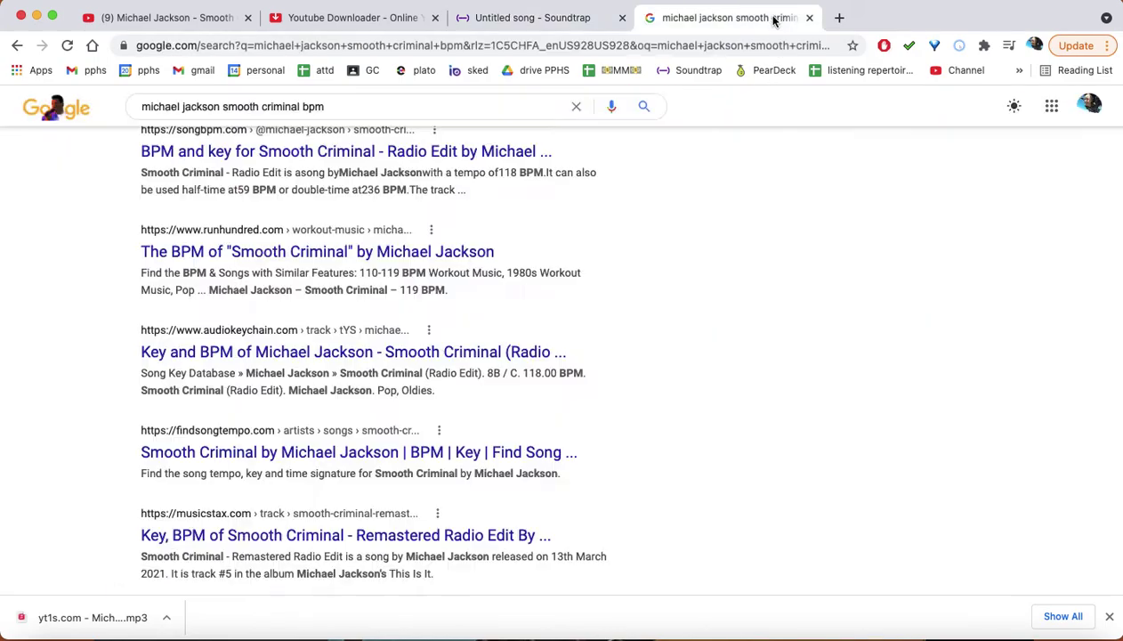
double_click(321, 106)
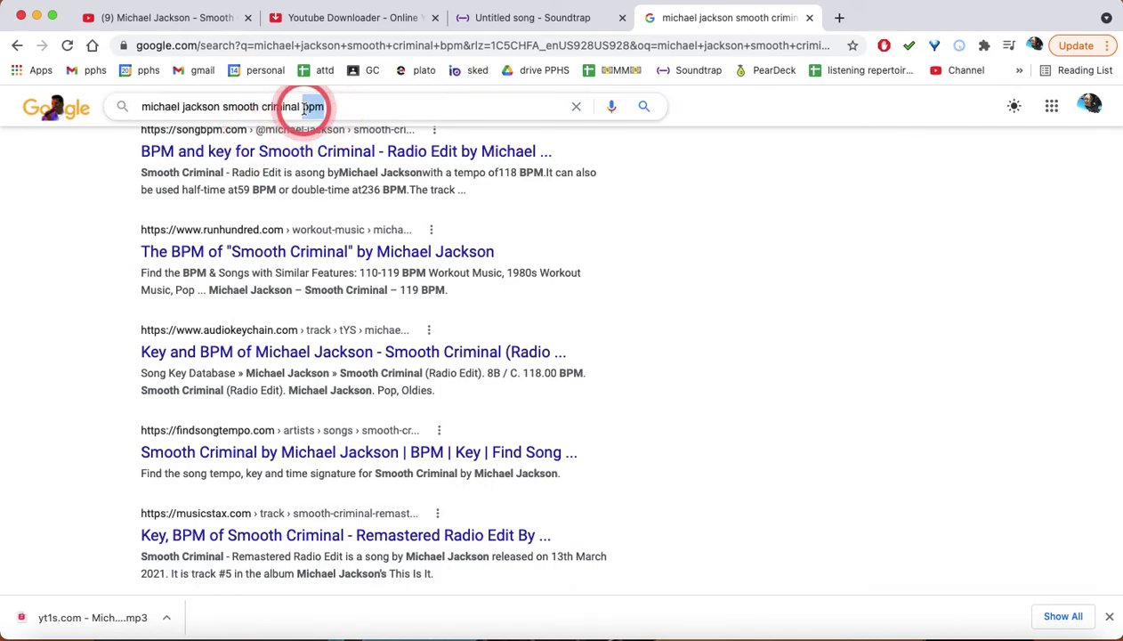
key(BackSpace)
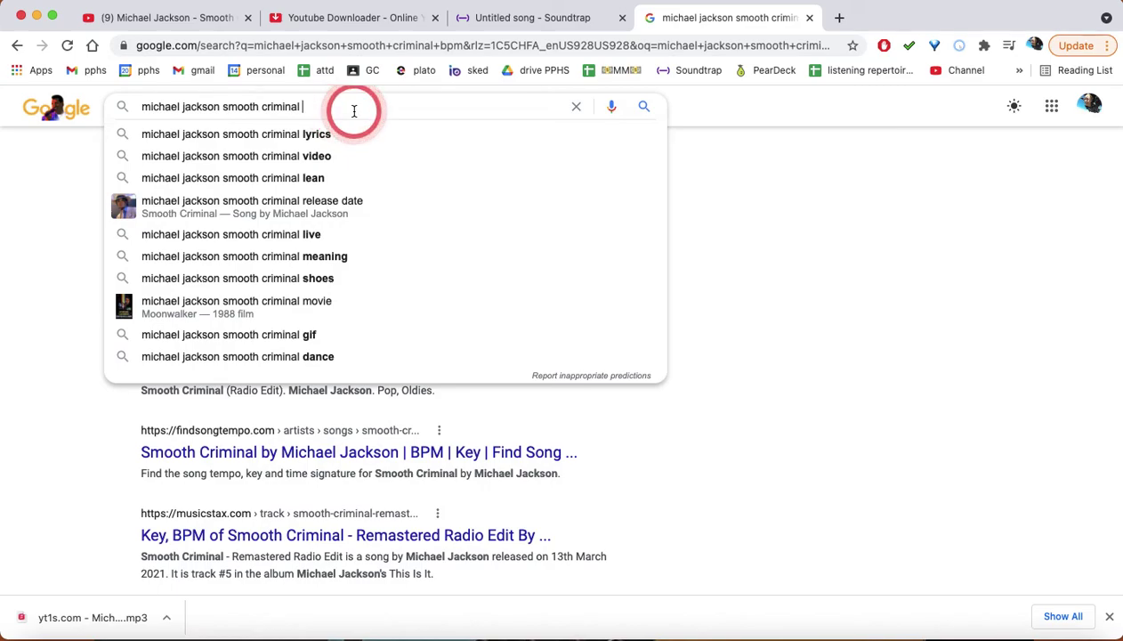
text(key)
key(Return)
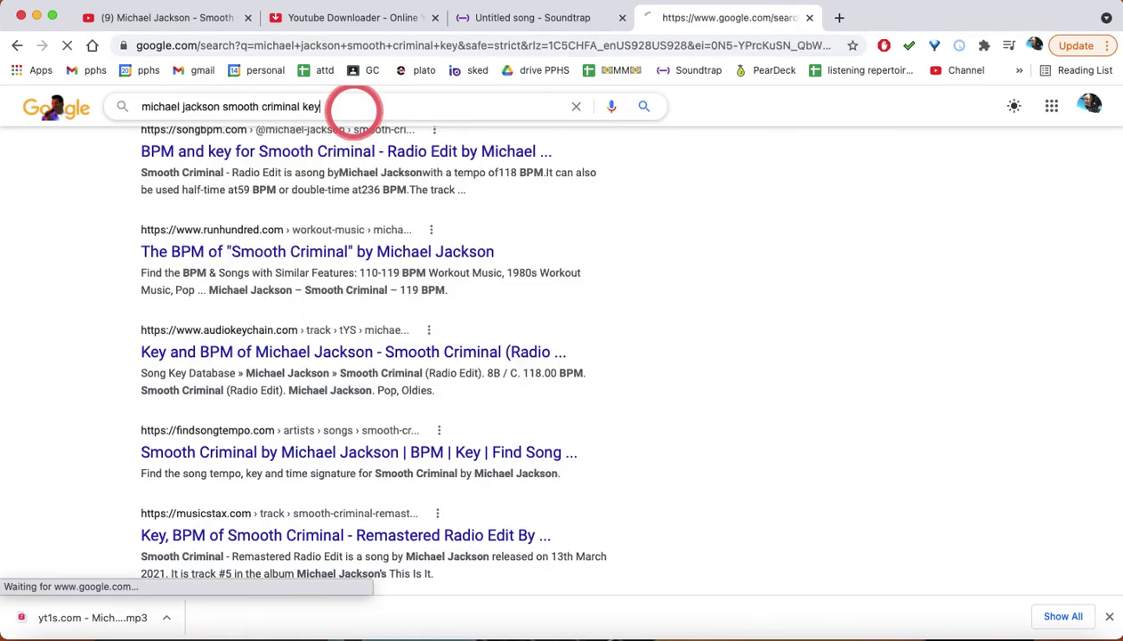
click(184, 279)
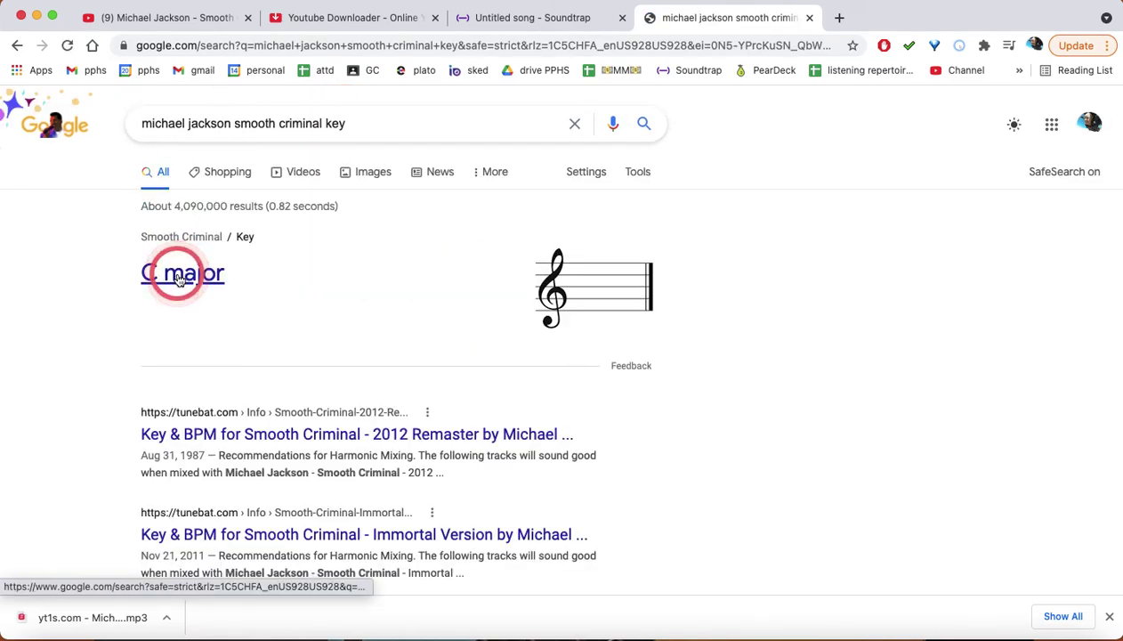
scroll(369, 344, down, 1)
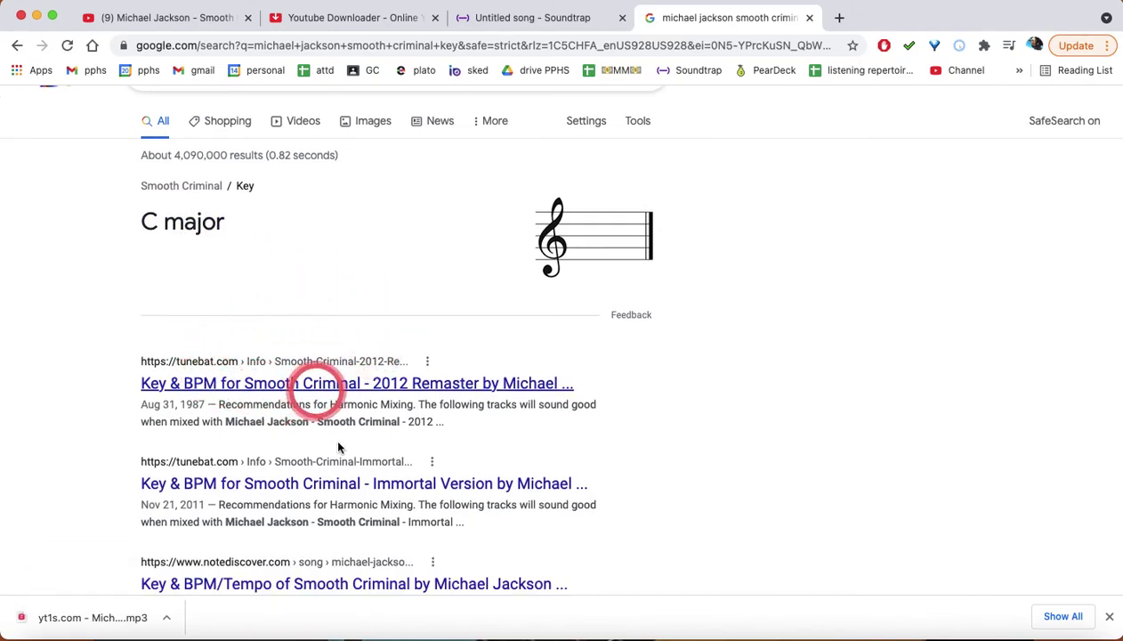
scroll(327, 419, down, 5)
scroll(325, 454, up, 6)
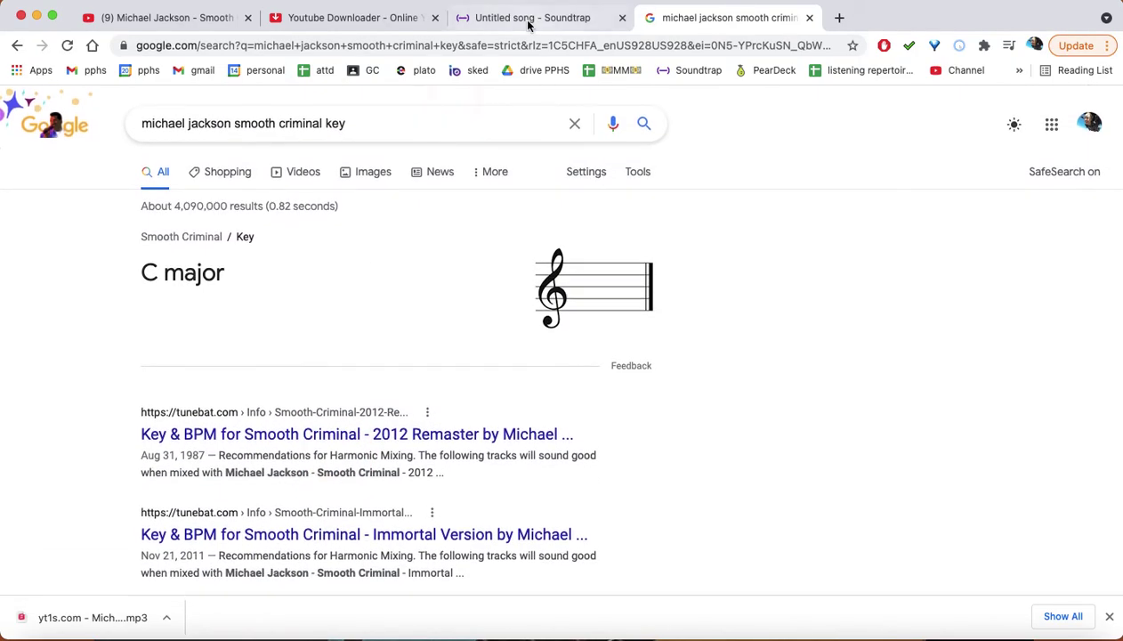
Return to the Soundtrap song and set its key to C major
click(528, 19)
click(456, 496)
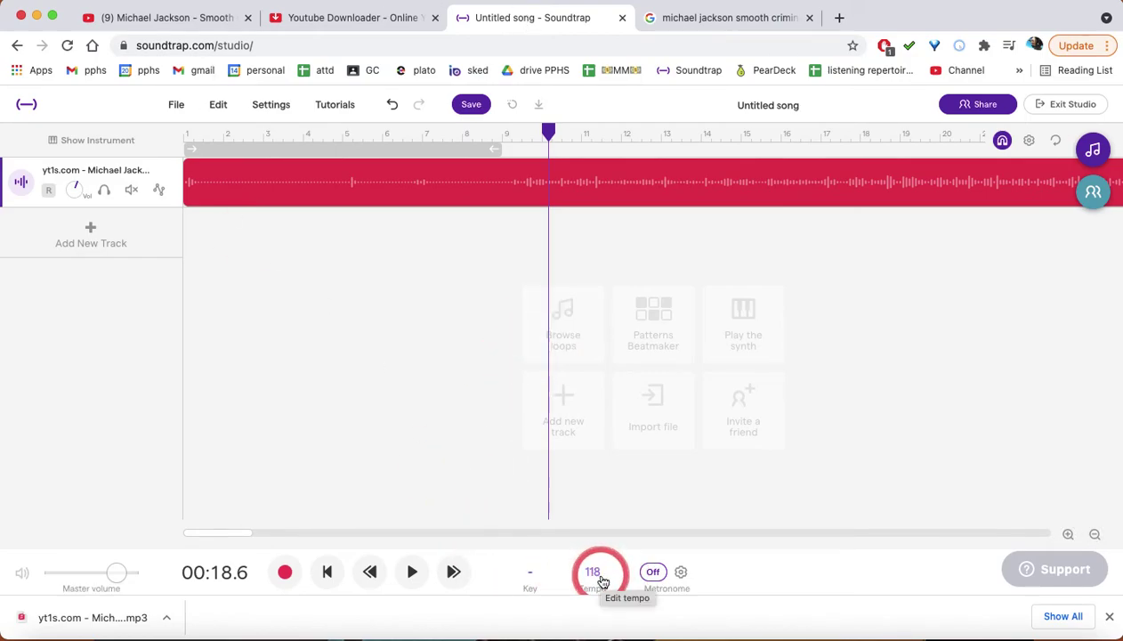
click(533, 577)
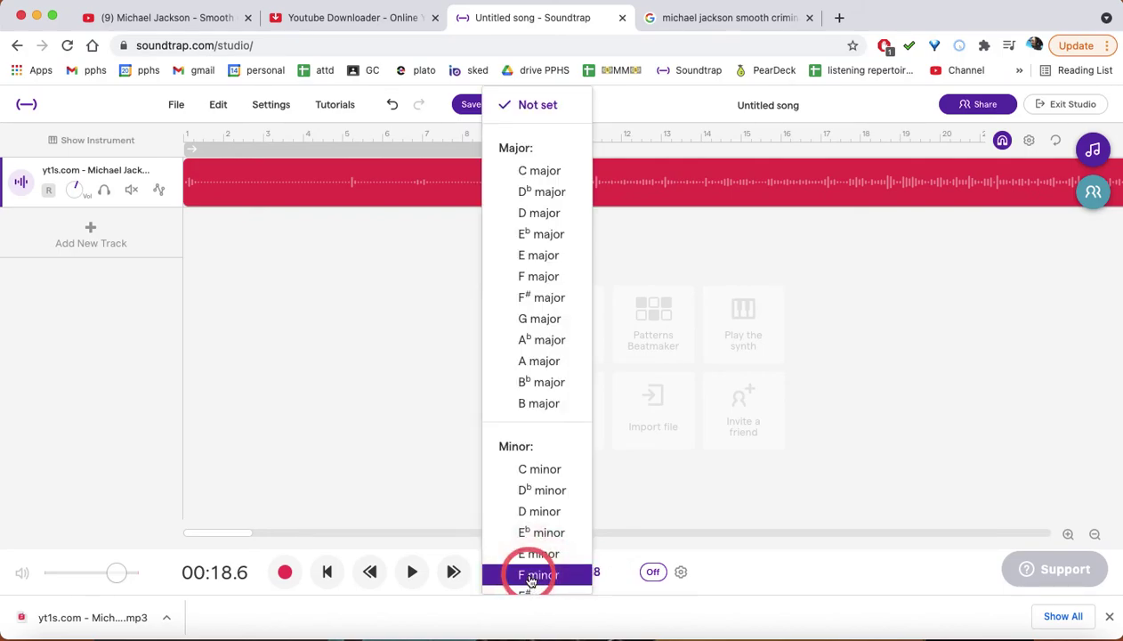
click(539, 171)
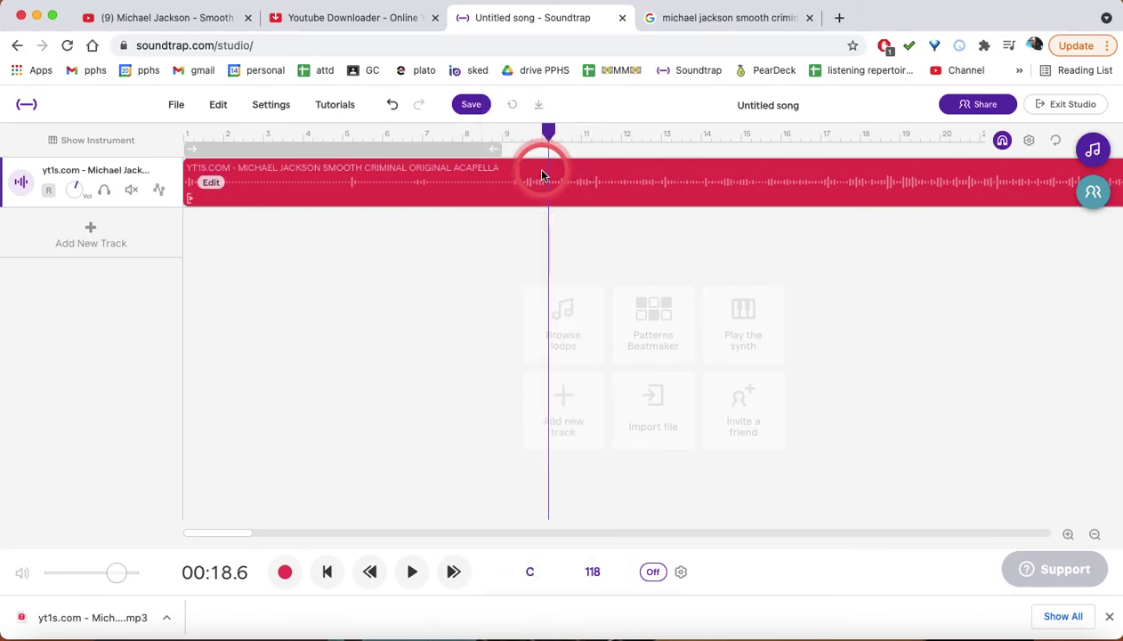
click(485, 494)
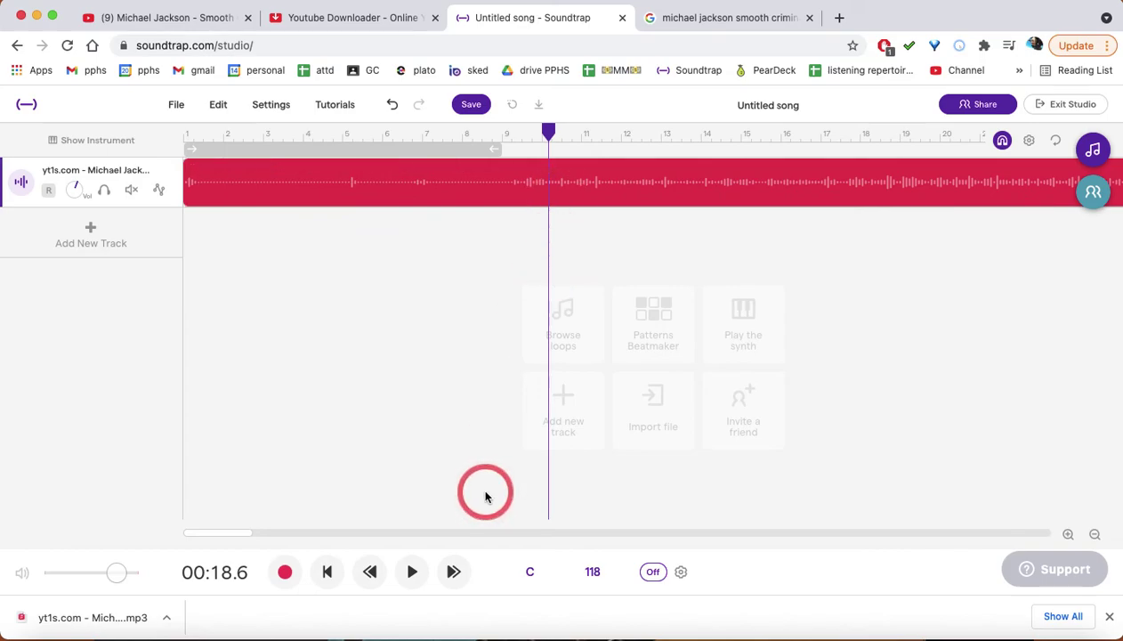
Open the loop library and browse the Originals loops for material to go with the acapella
click(1093, 141)
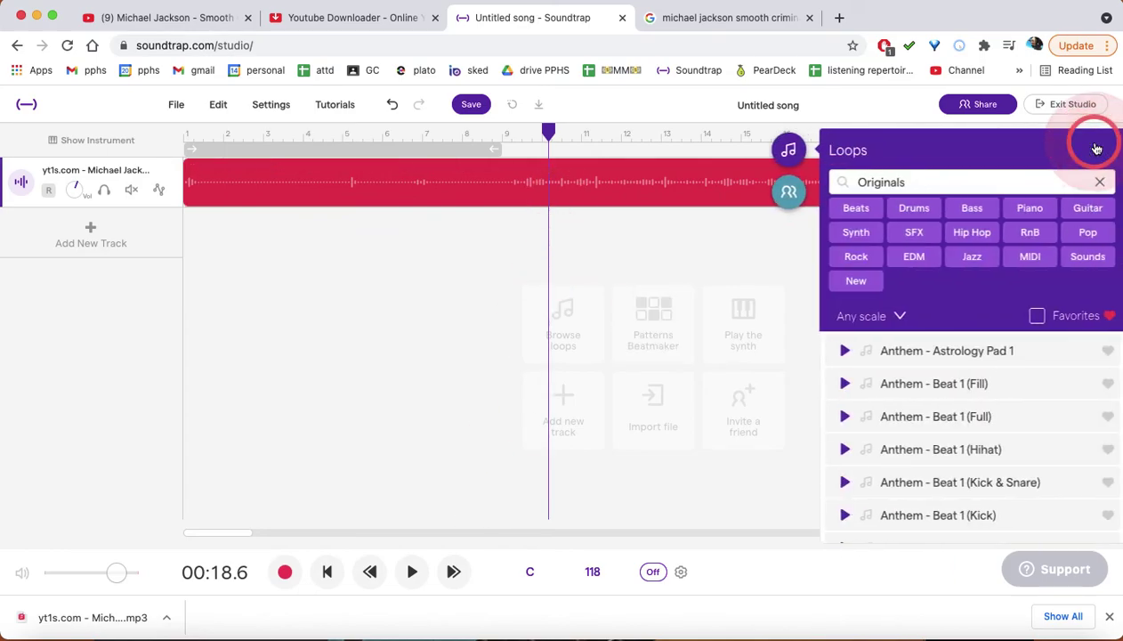
scroll(909, 410, down, 10)
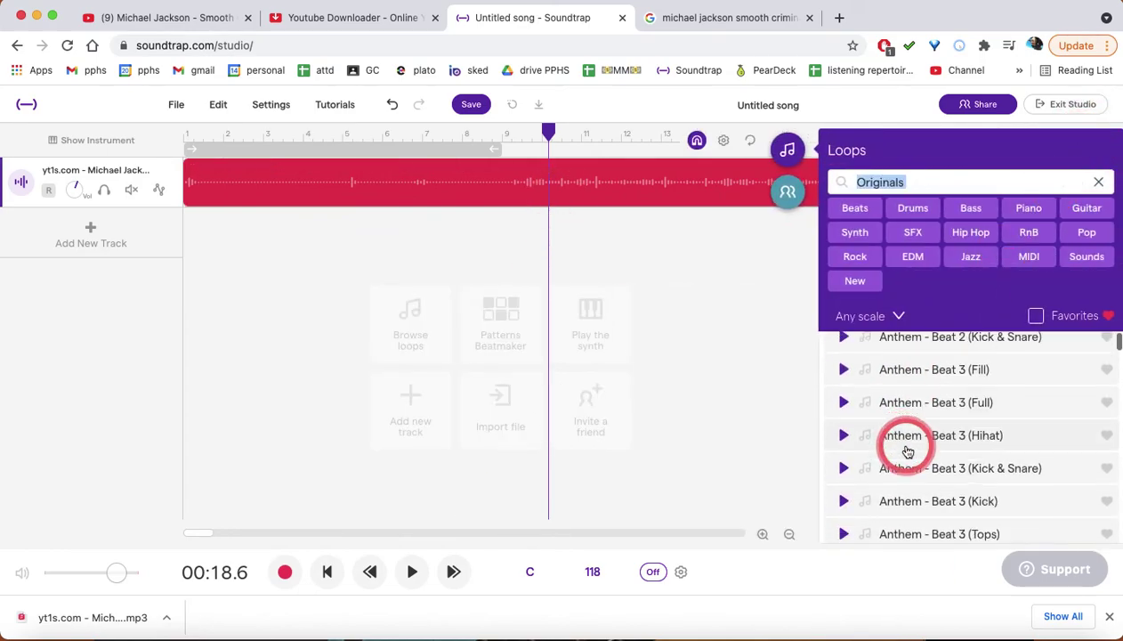
click(243, 205)
click(296, 220)
click(293, 169)
click(1003, 371)
click(1015, 339)
Move the playhead back to about 0.5 seconds near the song's start and close the loop library
click(504, 123)
click(550, 132)
drag(550, 131, 192, 133)
click(226, 141)
click(410, 224)
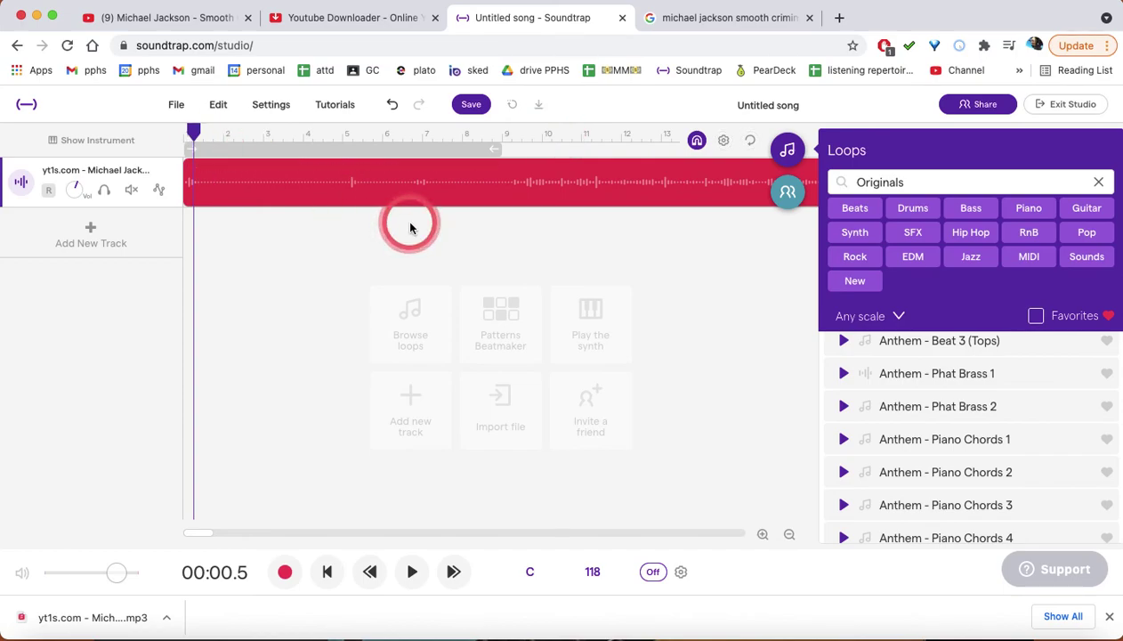
click(789, 150)
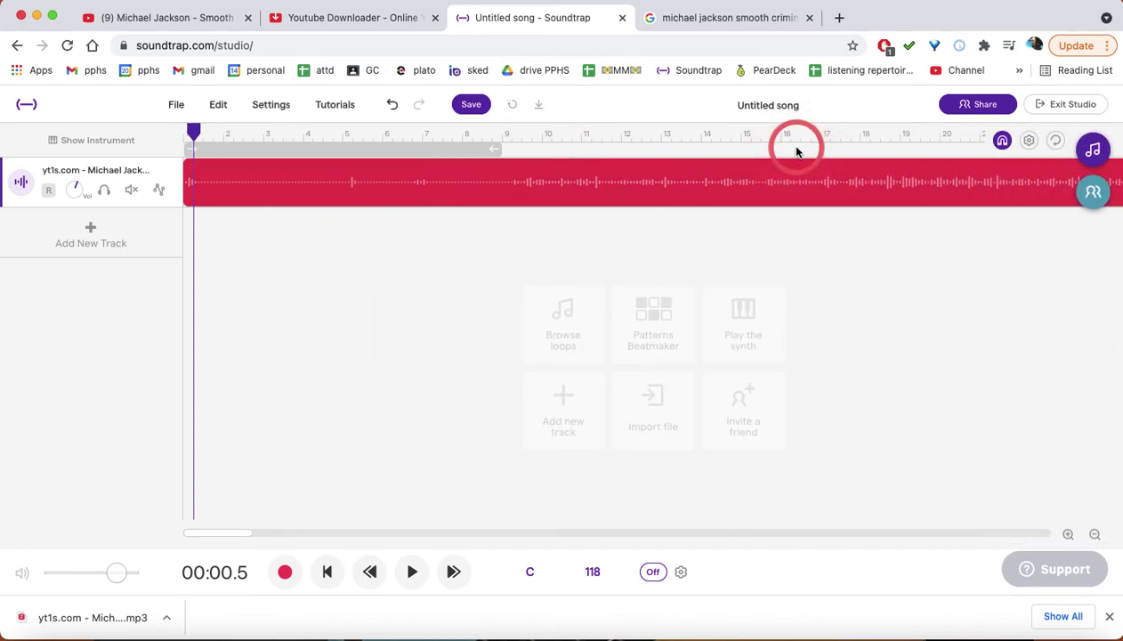